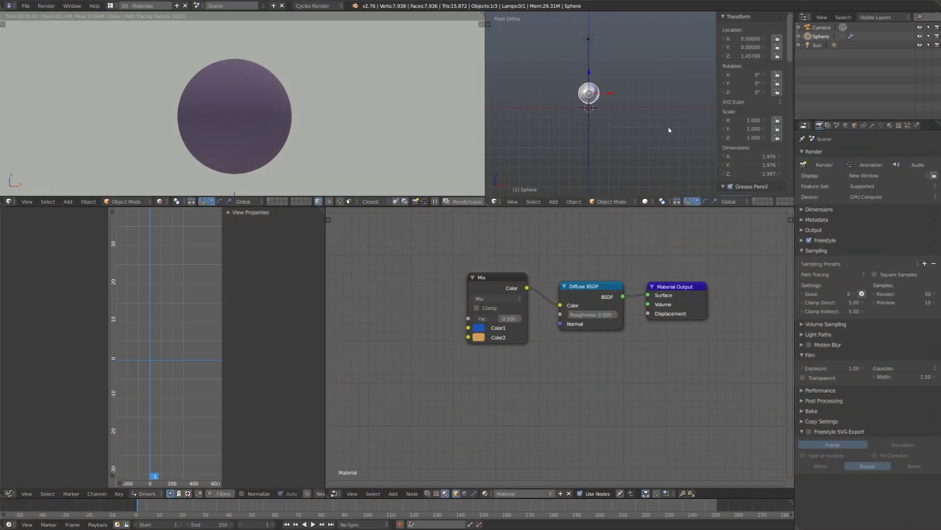
Add a Normal vector node before the Mix node and link its Dot output to the Mix node's Fac input.
{"action": "middle_click_drag", "start_coordinate": [525, 402], "coordinate": [563, 390]}
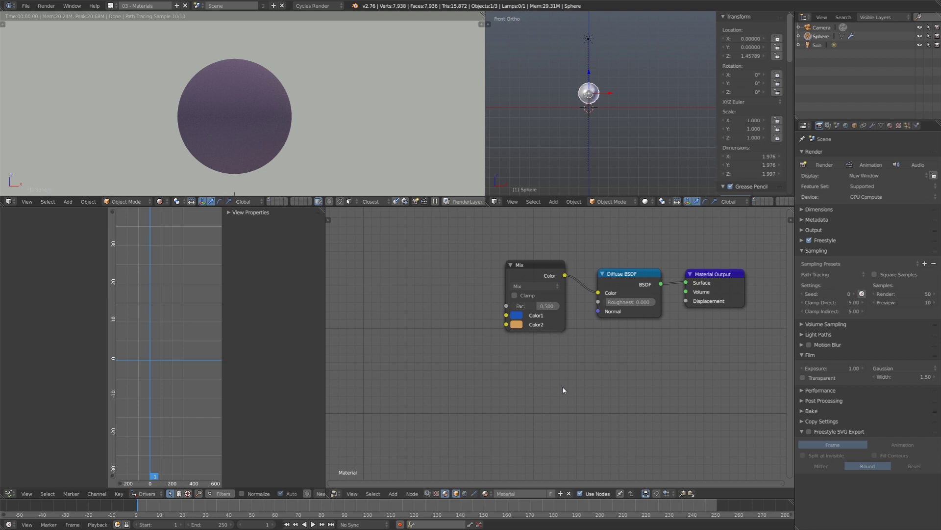
{"action": "middle_click_drag", "start_coordinate": [563, 387], "coordinate": [589, 390]}
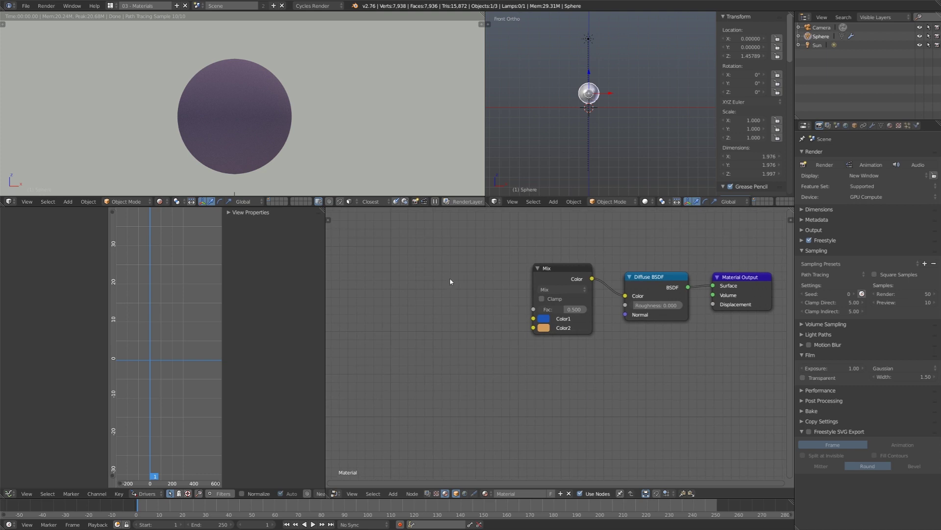
{"action": "key", "text": "shift+a"}
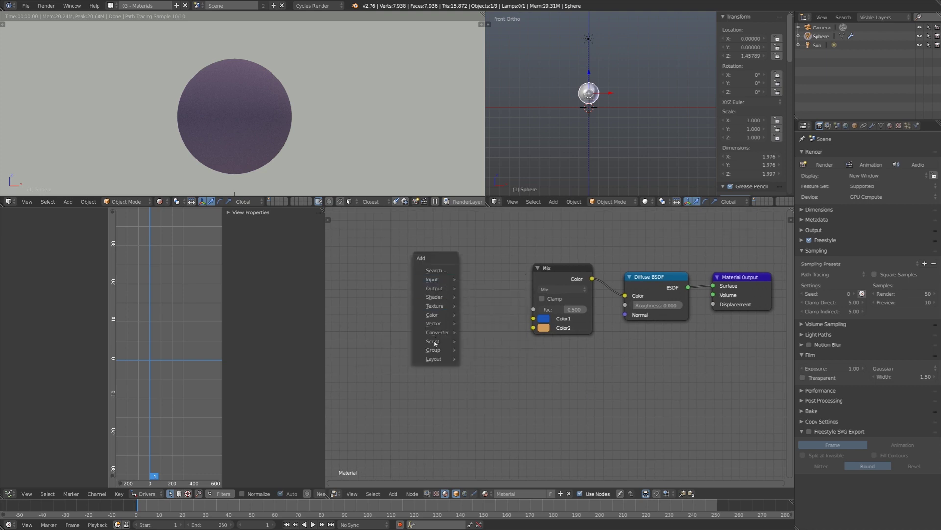
{"action": "mouse_move", "coordinate": [441, 325]}
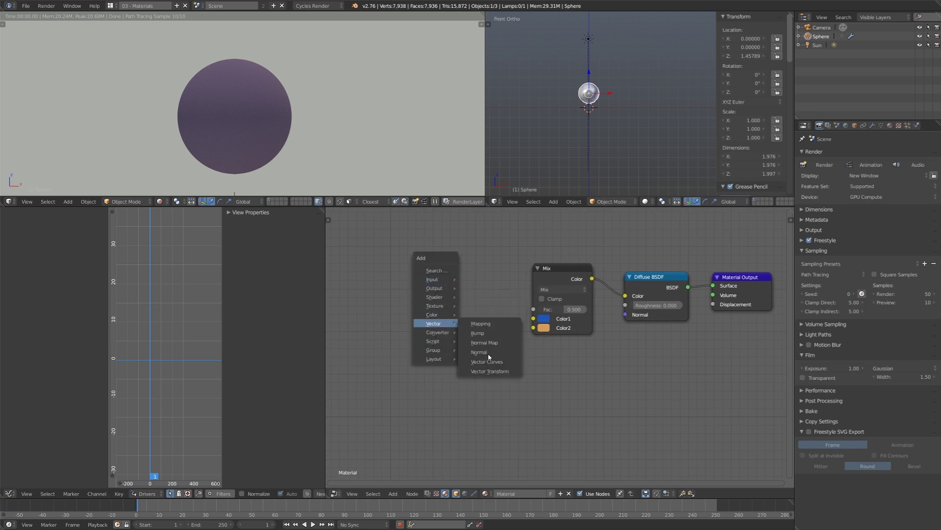
{"action": "left_click", "coordinate": [489, 352]}
{"action": "left_click", "coordinate": [477, 275]}
{"action": "left_click_drag", "start_coordinate": [479, 276], "coordinate": [493, 285]}
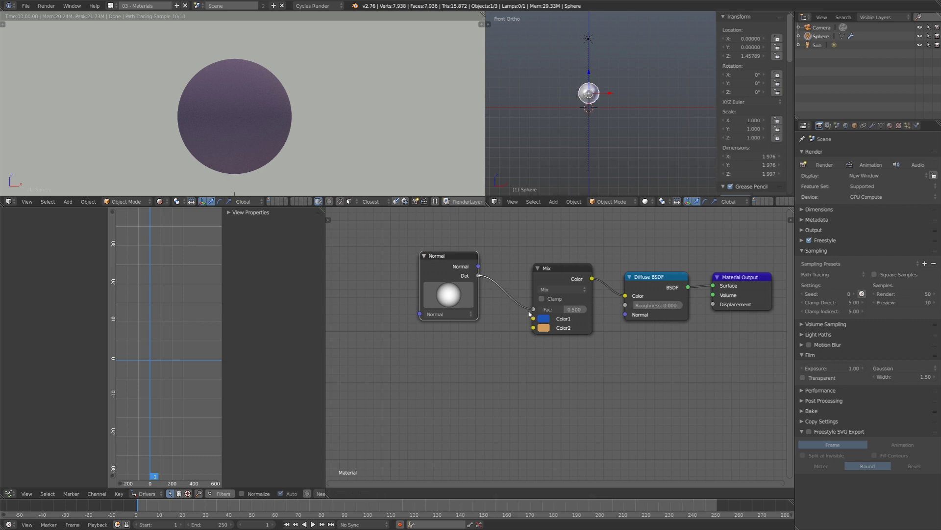
{"action": "left_click_drag", "start_coordinate": [529, 314], "coordinate": [533, 309]}
{"action": "left_click_drag", "start_coordinate": [447, 260], "coordinate": [483, 280]}
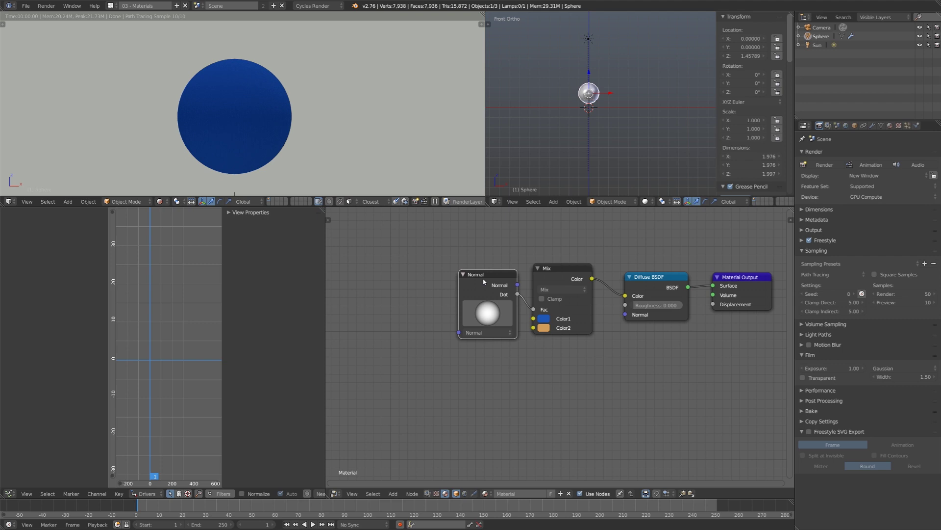
Add a Geometry input node and link its Normal output to the Normal node's Normal input.
{"action": "key", "text": "shift+a"}
{"action": "mouse_move", "coordinate": [356, 253]}
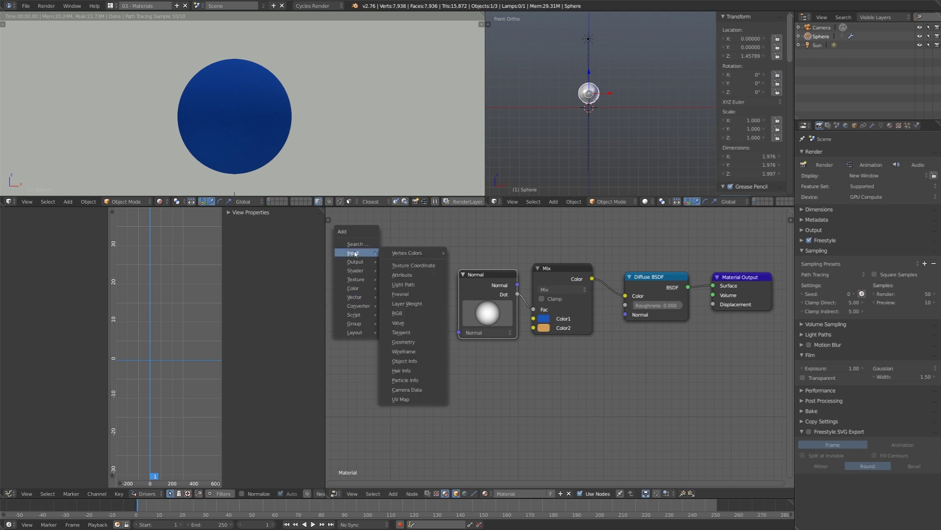
{"action": "left_click", "coordinate": [403, 341]}
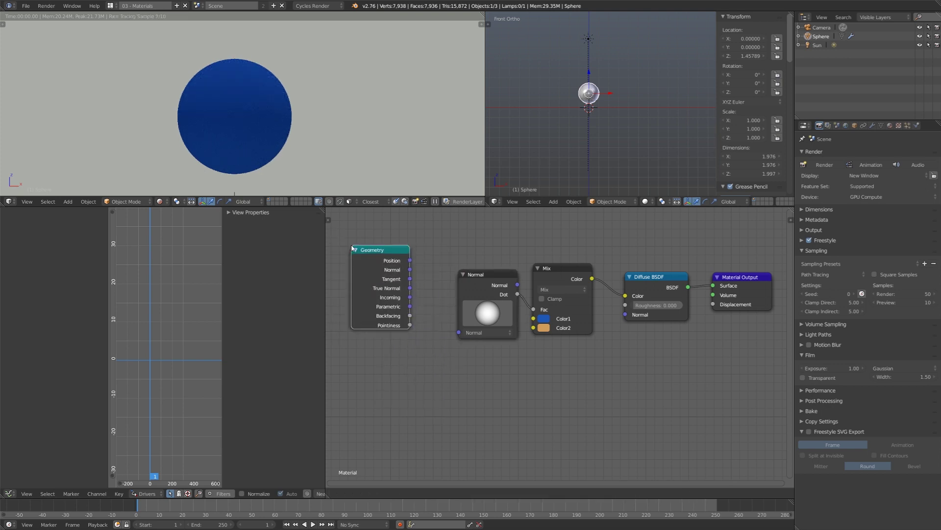
{"action": "left_click", "coordinate": [424, 325]}
{"action": "left_click_drag", "start_coordinate": [409, 268], "coordinate": [459, 333]}
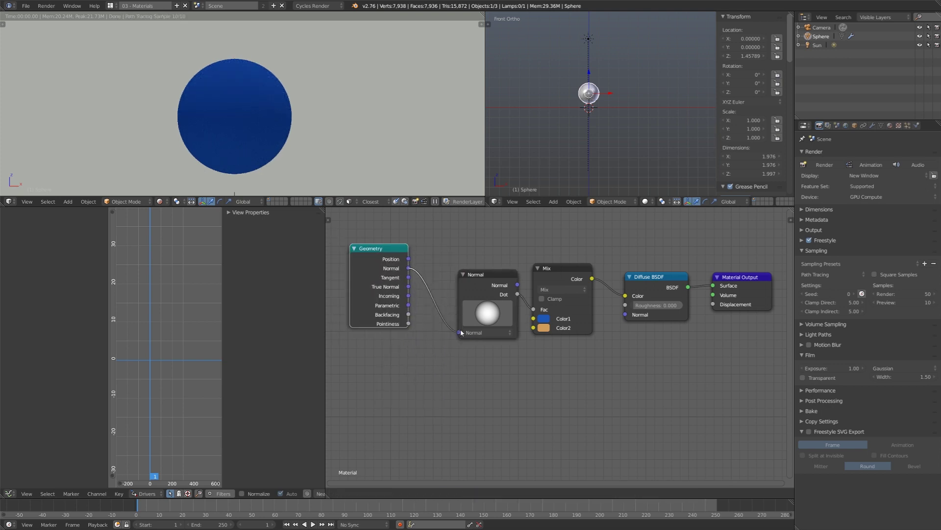
{"action": "left_click_drag", "start_coordinate": [371, 267], "coordinate": [389, 278]}
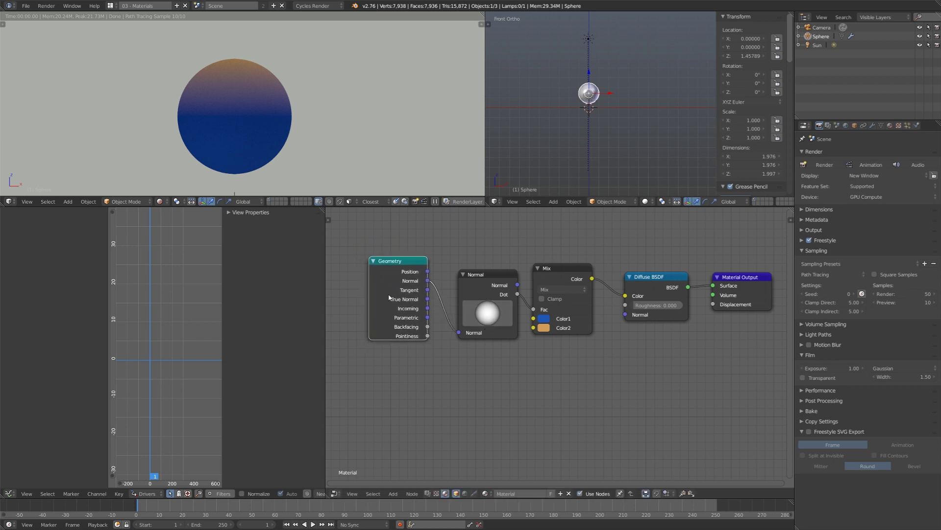
Move the Geometry node farther from the Normal node to make room for another node between them.
{"action": "left_click_drag", "start_coordinate": [395, 287], "coordinate": [339, 286]}
{"action": "middle_click_drag", "start_coordinate": [549, 390], "coordinate": [588, 376]}
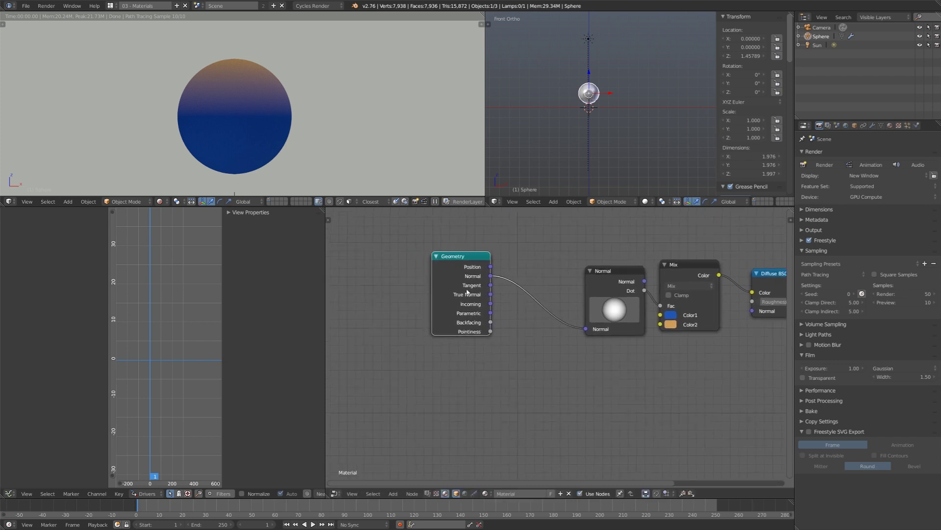
{"action": "left_click_drag", "start_coordinate": [467, 292], "coordinate": [412, 303]}
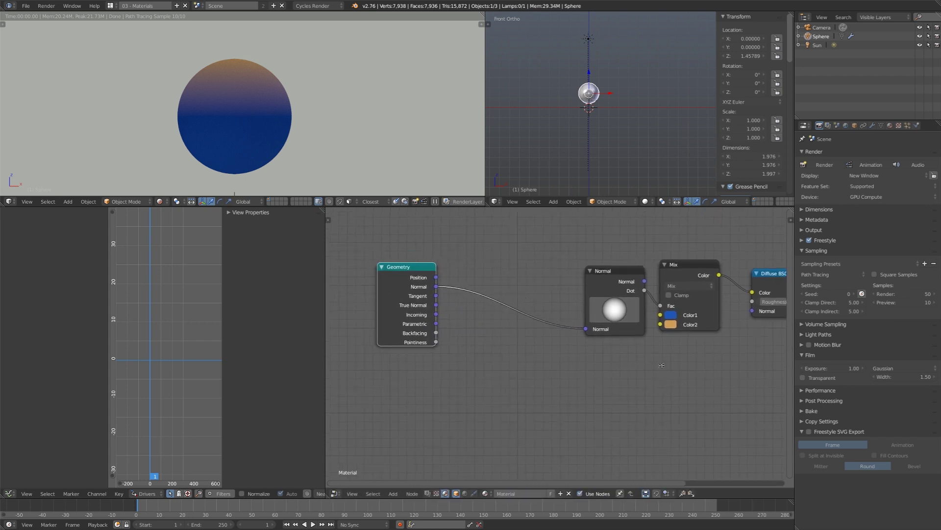
{"action": "middle_click_drag", "start_coordinate": [662, 364], "coordinate": [658, 367]}
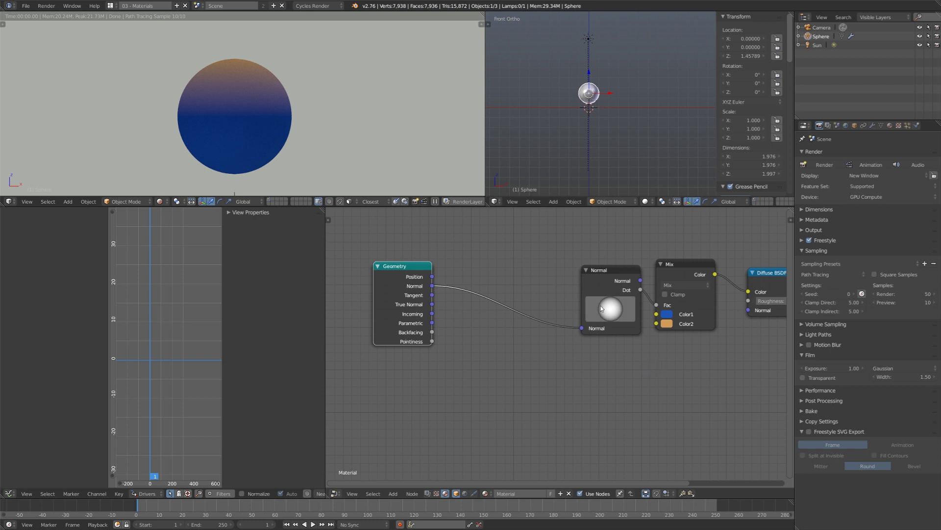
Try rotating the Sun lamp freehand in the front view and clear its rotation.
{"action": "right_click", "coordinate": [592, 54]}
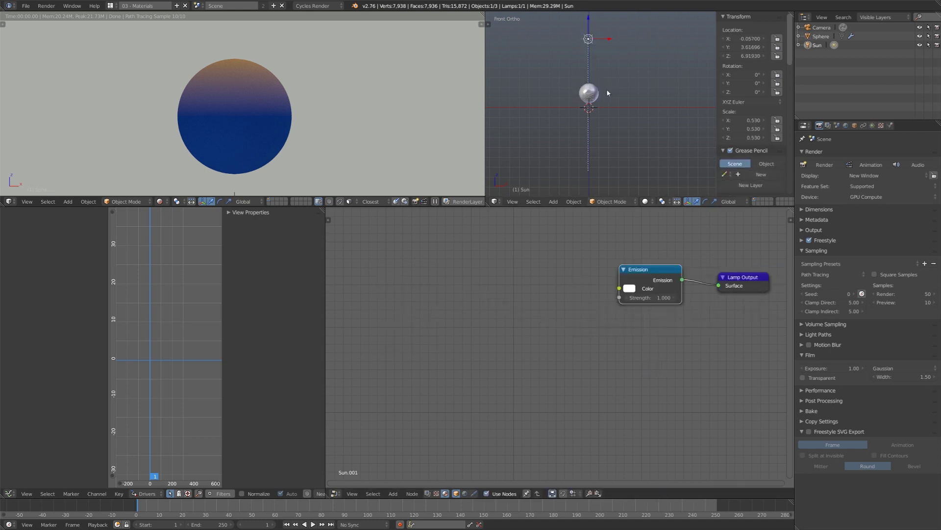
{"action": "scroll", "coordinate": [603, 98], "scroll_direction": "up", "scroll_amount": 1}
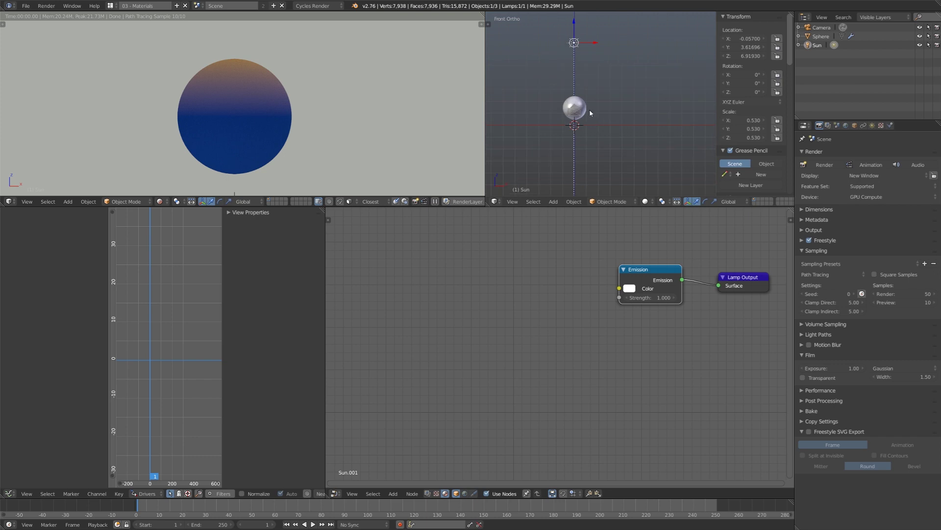
{"action": "scroll", "coordinate": [590, 113], "scroll_direction": "up", "scroll_amount": 1}
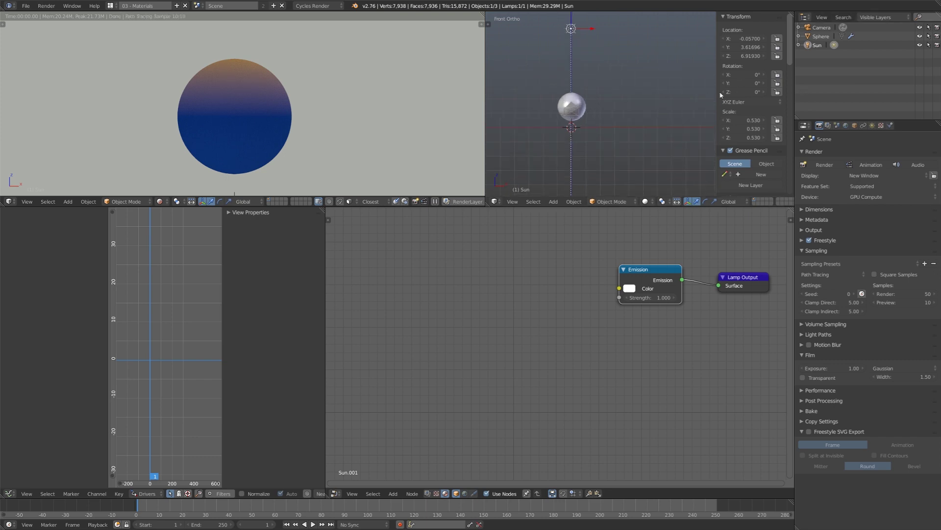
{"action": "key", "text": "n"}
{"action": "key", "text": "n"}
{"action": "key", "text": "r"}
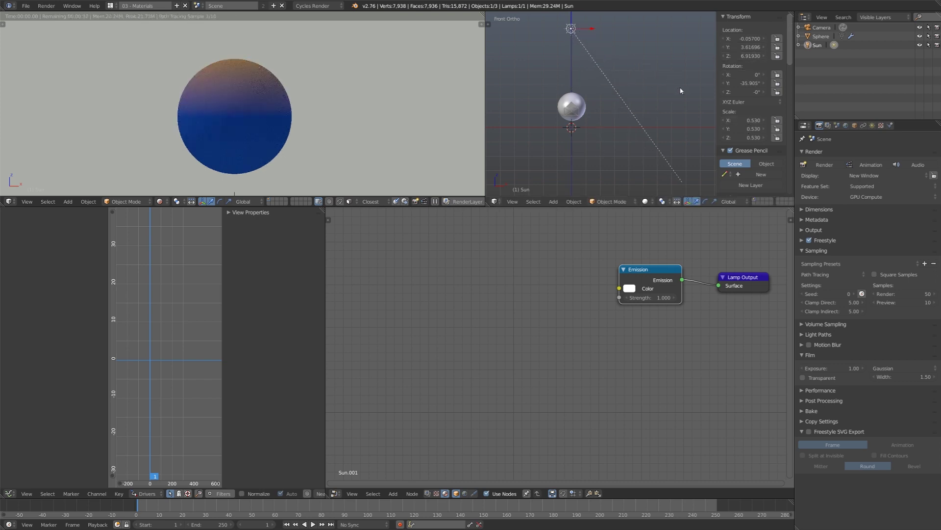
{"action": "left_click", "coordinate": [706, 87]}
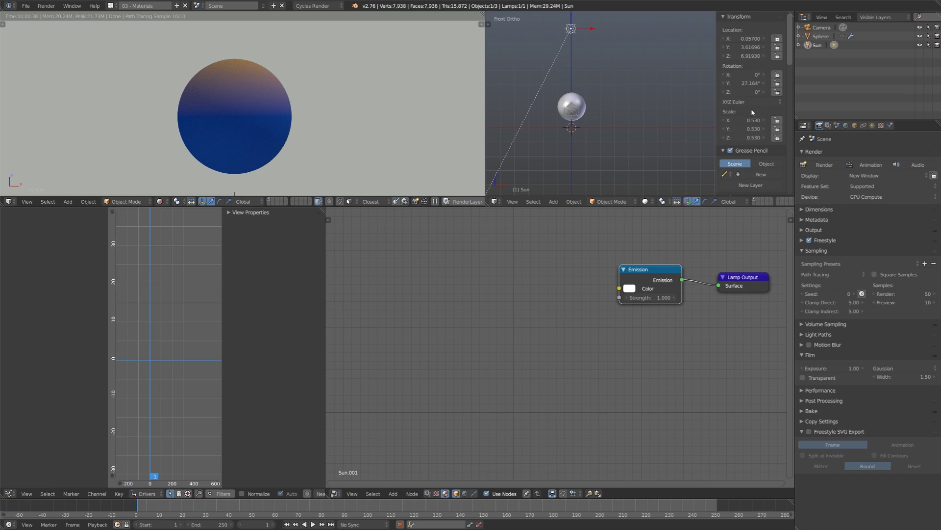
{"action": "key", "text": "r"}
{"action": "left_click", "coordinate": [664, 161]}
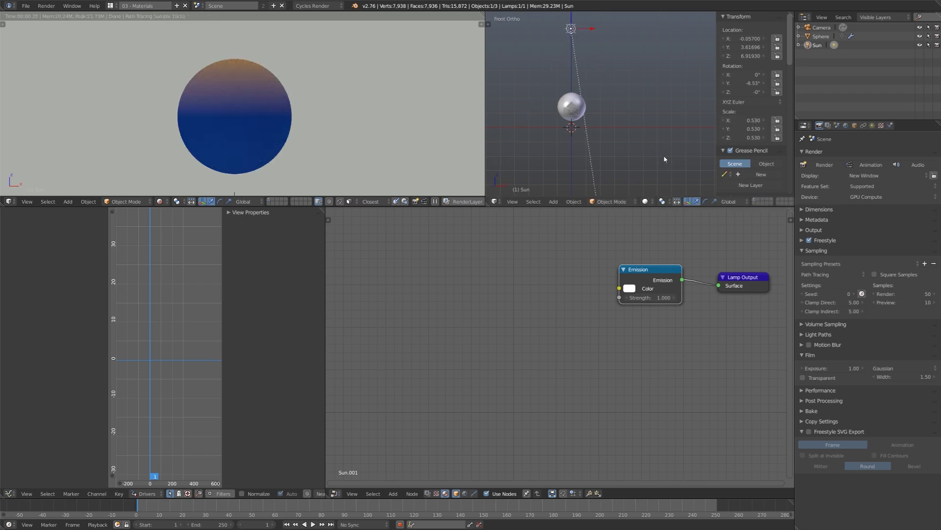
{"action": "key", "text": "alt+r"}
Select the sphere and insert a Mapping vector node into the link between its Geometry and Normal nodes.
{"action": "right_click", "coordinate": [583, 99]}
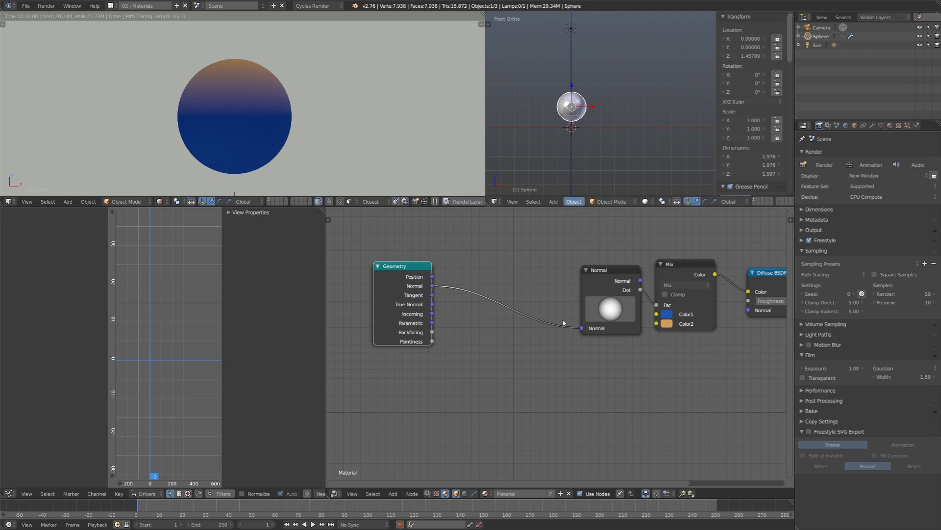
{"action": "key", "text": "shift+a"}
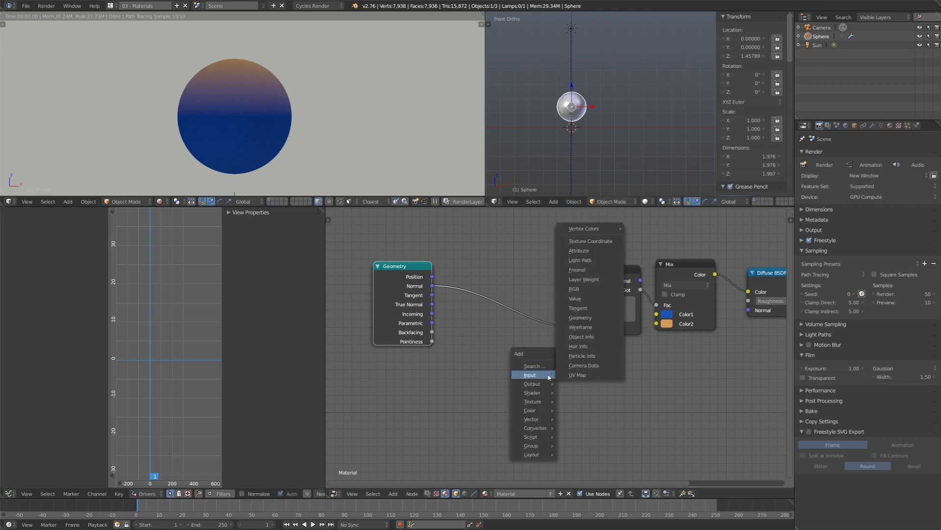
{"action": "mouse_move", "coordinate": [535, 422]}
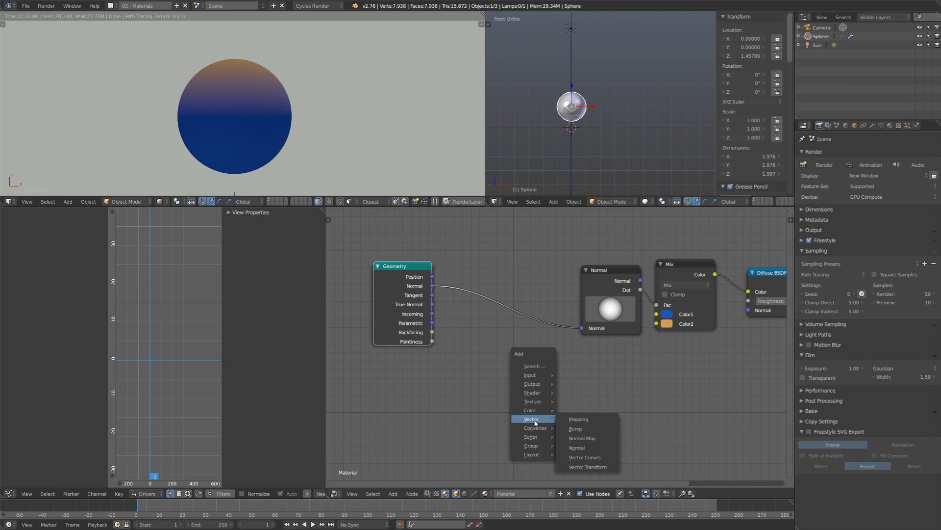
{"action": "left_click", "coordinate": [581, 420]}
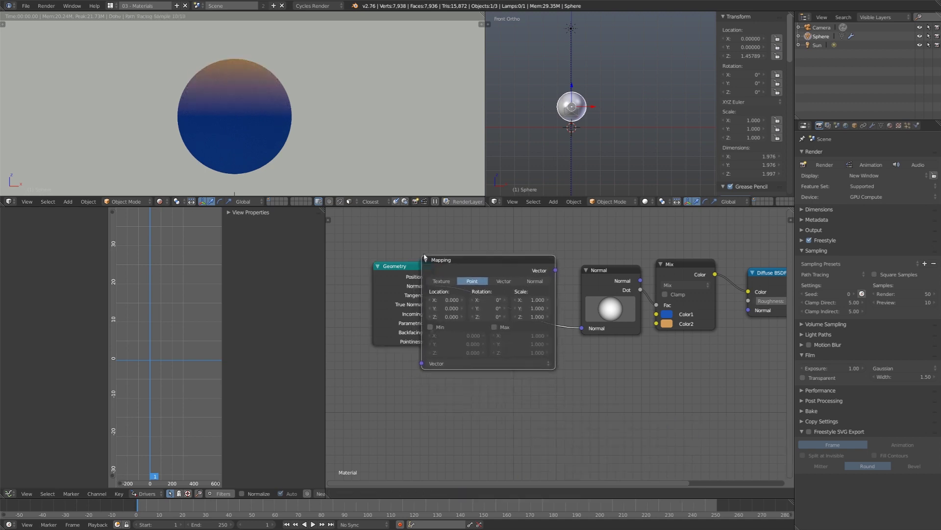
{"action": "left_click", "coordinate": [469, 250]}
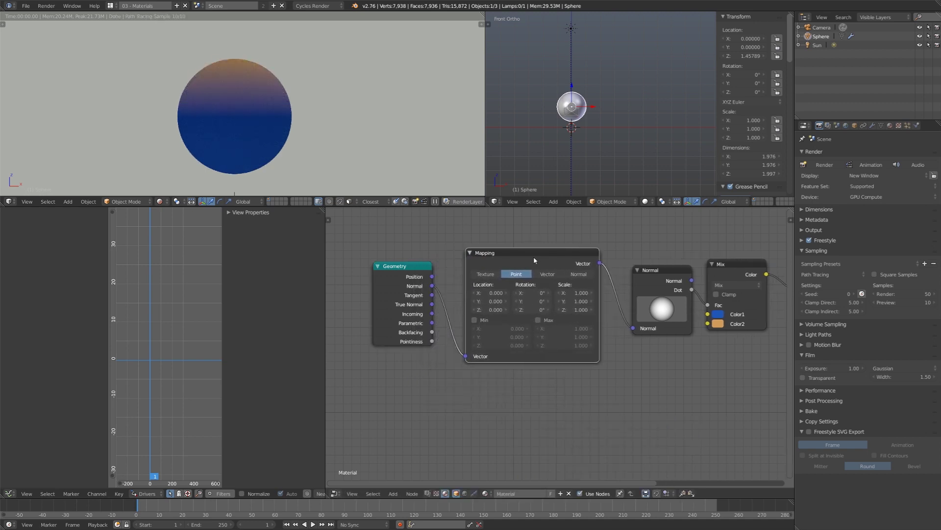
Try the Mapping node with rotations of about -40.6° on X and 116.3° on Y.
{"action": "left_click_drag", "start_coordinate": [529, 293], "coordinate": [299, 309]}
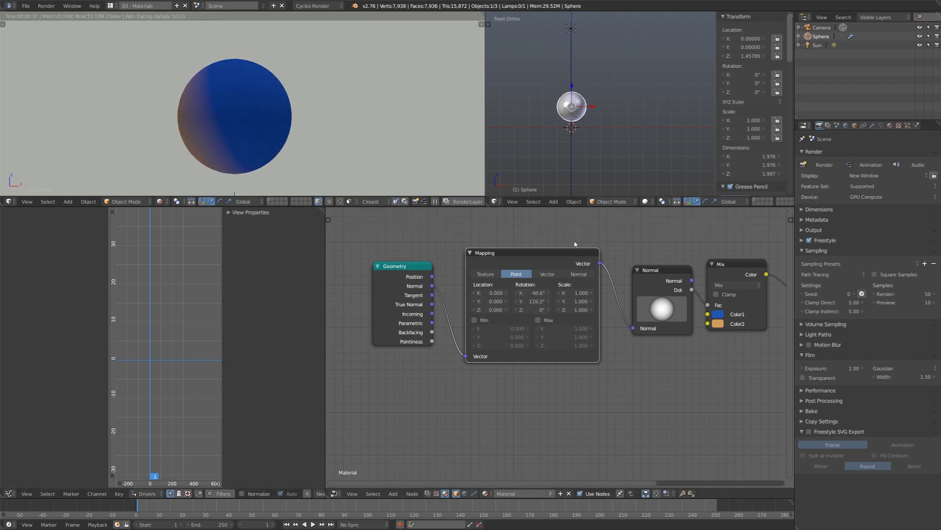
{"action": "right_click", "coordinate": [571, 28]}
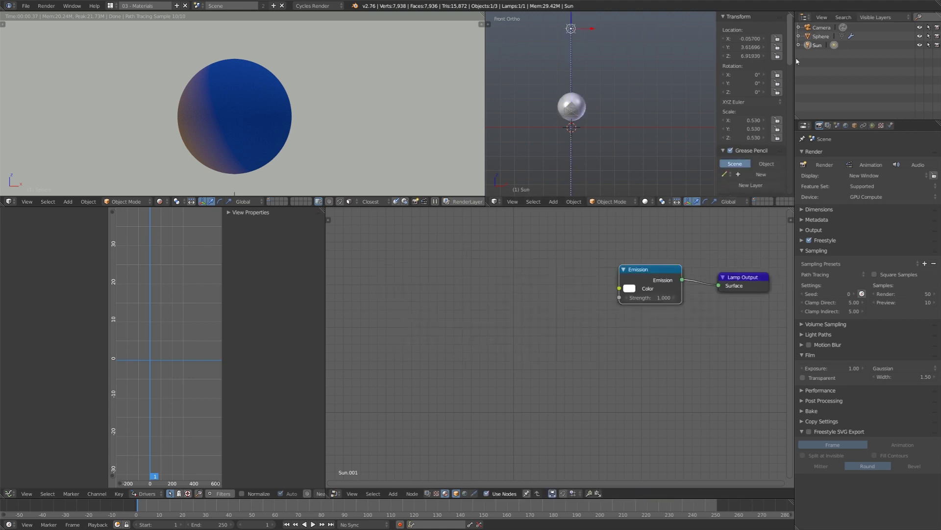
{"action": "right_click", "coordinate": [578, 100]}
Reset the Mapping node's X and Y rotation to 0°.
{"action": "left_click_drag", "start_coordinate": [530, 293], "coordinate": [527, 286]}
{"action": "double_click", "coordinate": [527, 286]}
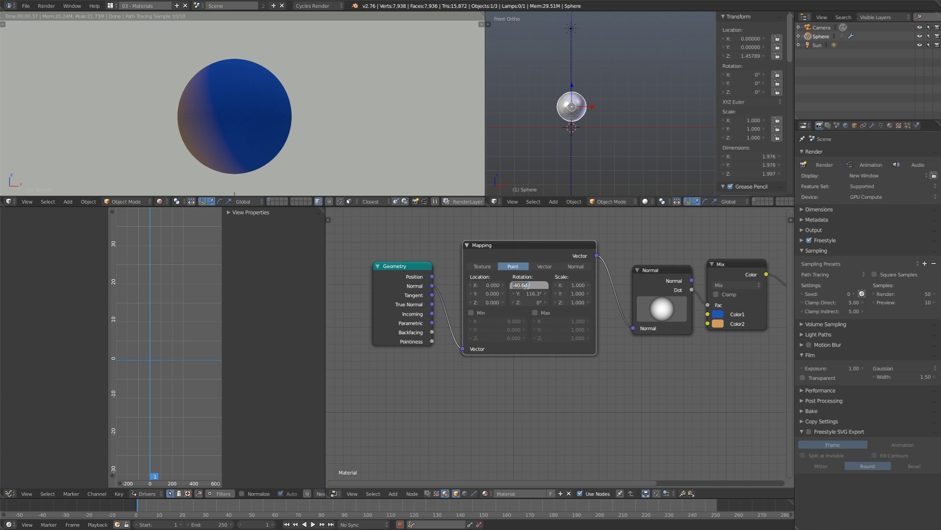
{"action": "type", "text": "0"}
{"action": "key", "text": "Return"}
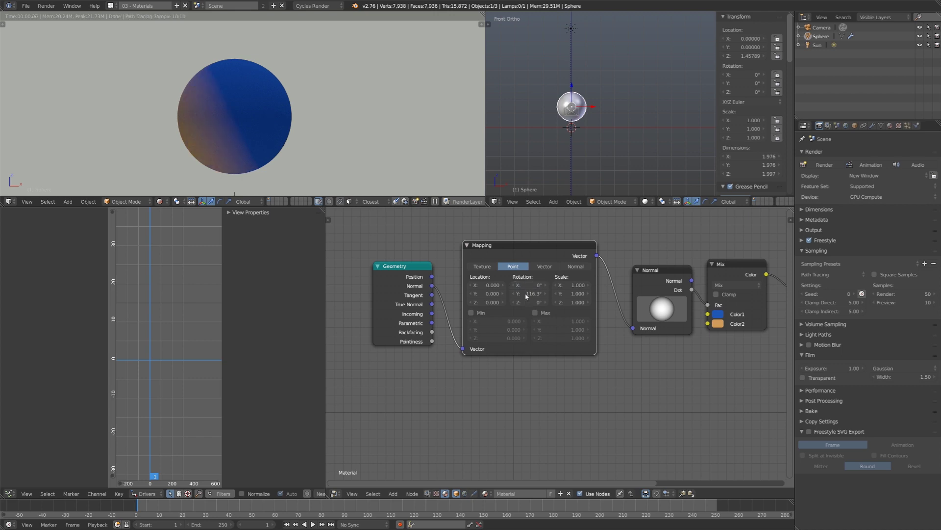
{"action": "double_click", "coordinate": [525, 293]}
{"action": "type", "text": "0"}
{"action": "key", "text": "Return"}
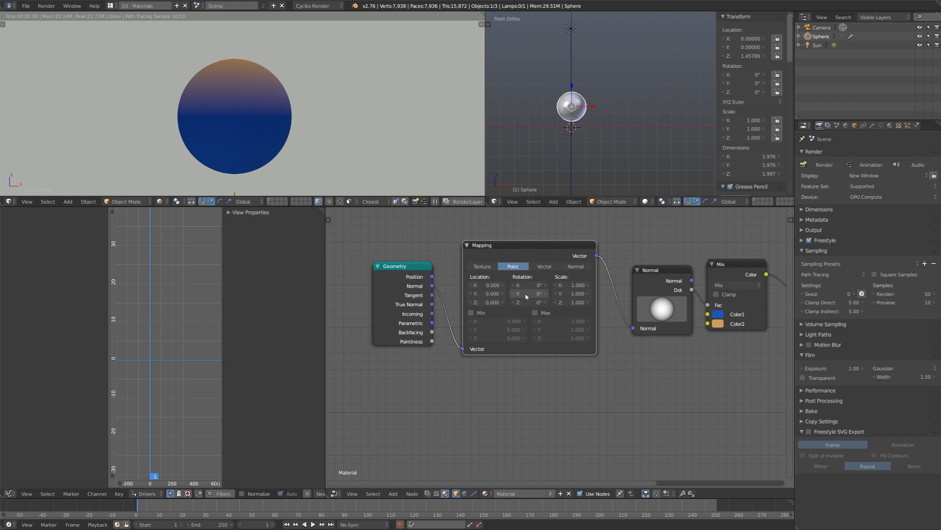
Add drivers to the Mapping node's X, Y and Z rotation and show them in the Graph Editor's Drivers mode.
{"action": "right_click", "coordinate": [523, 285]}
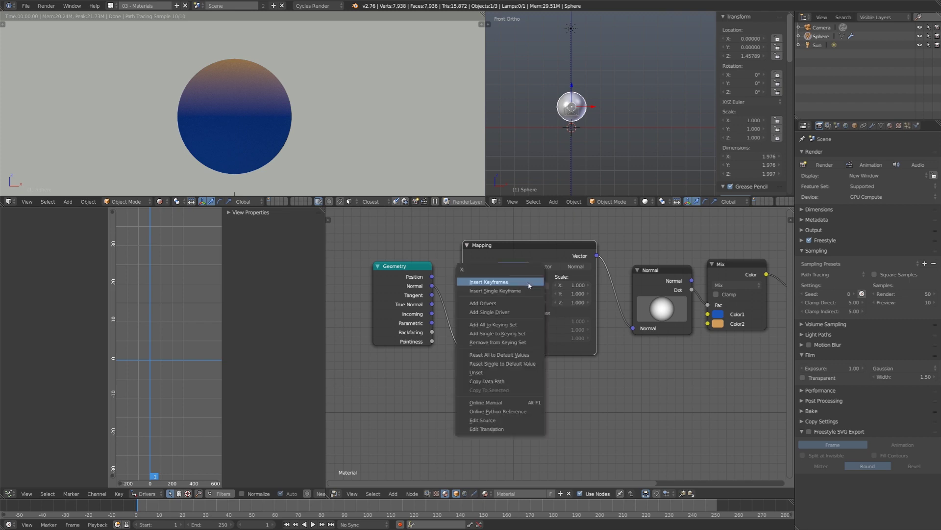
{"action": "left_click", "coordinate": [513, 303]}
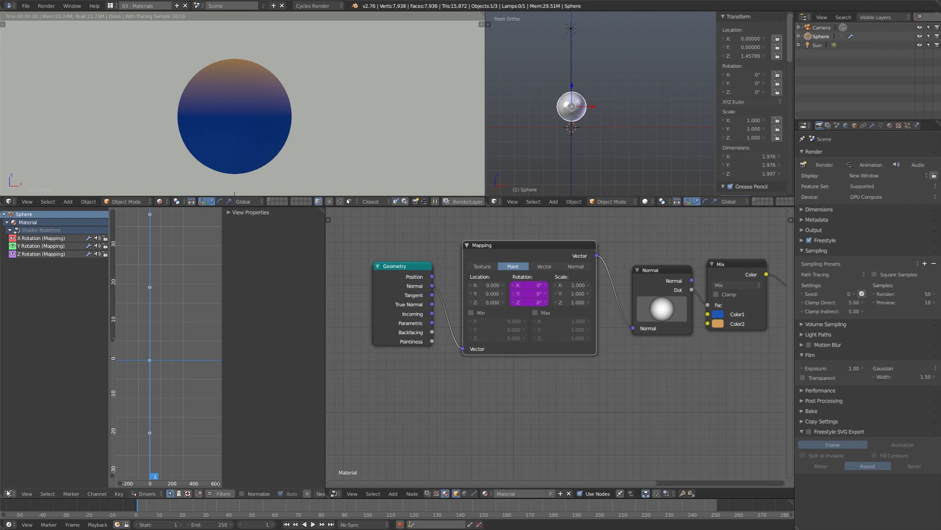
{"action": "left_click", "coordinate": [147, 493]}
{"action": "left_click", "coordinate": [152, 484]}
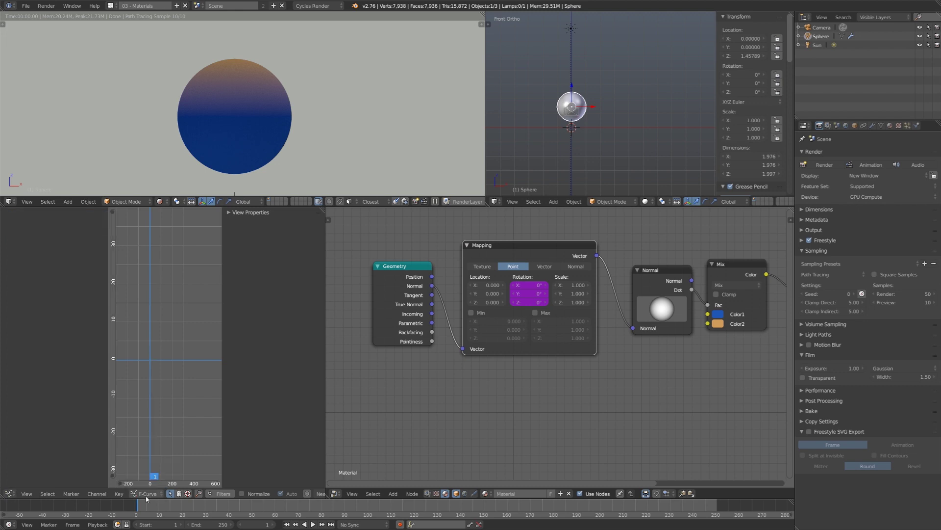
{"action": "left_click", "coordinate": [147, 493]}
{"action": "left_click", "coordinate": [149, 472]}
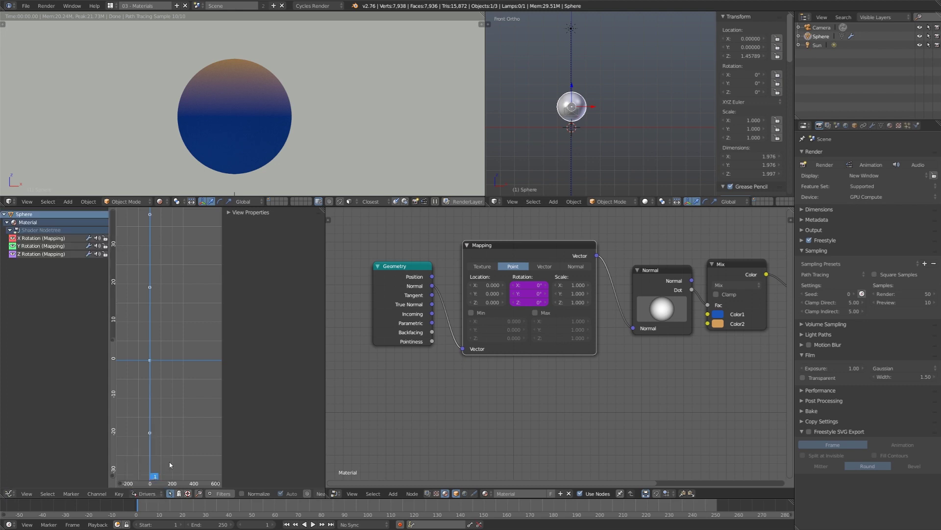
Try a constant expression of 5 on the Mapping node's X rotation driver and briefly move the sphere to refresh the preview.
{"action": "left_click", "coordinate": [51, 238]}
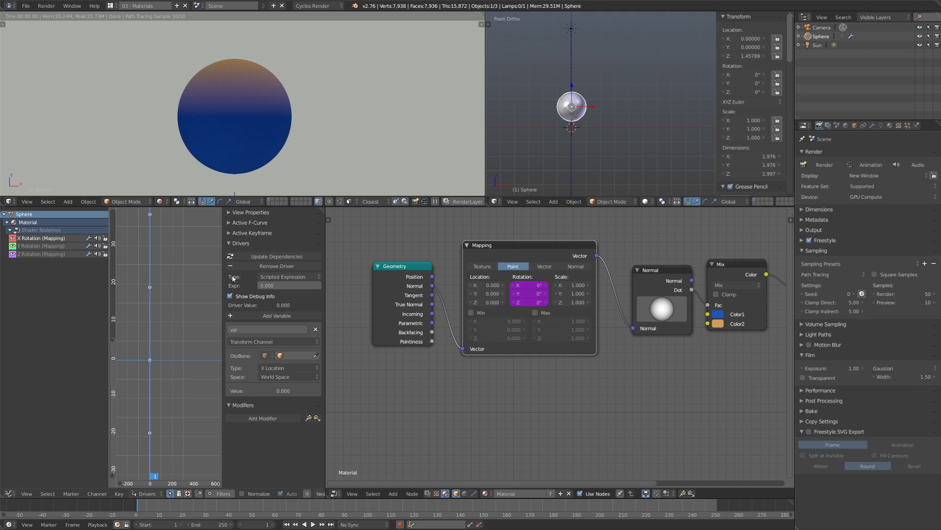
{"action": "left_click", "coordinate": [297, 286]}
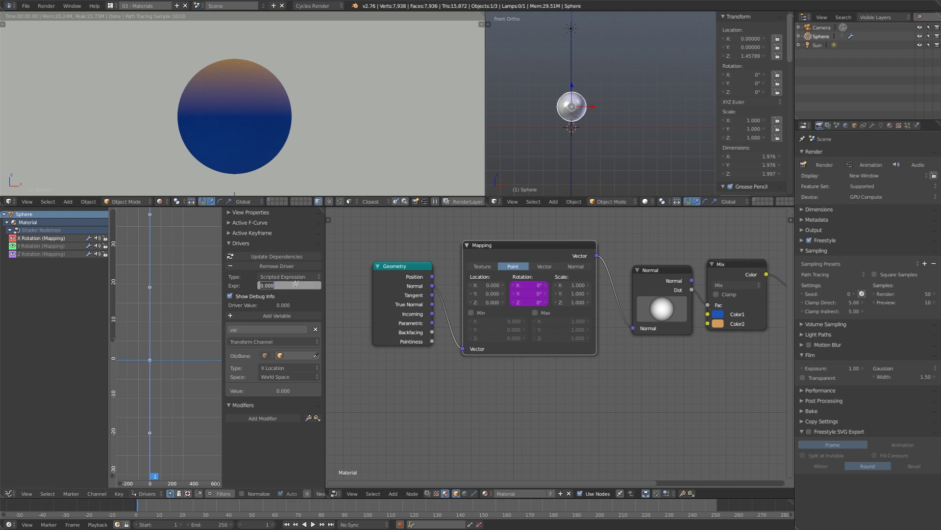
{"action": "type", "text": "5"}
{"action": "key", "text": "Return"}
{"action": "key", "text": "g"}
{"action": "right_click", "coordinate": [611, 121]}
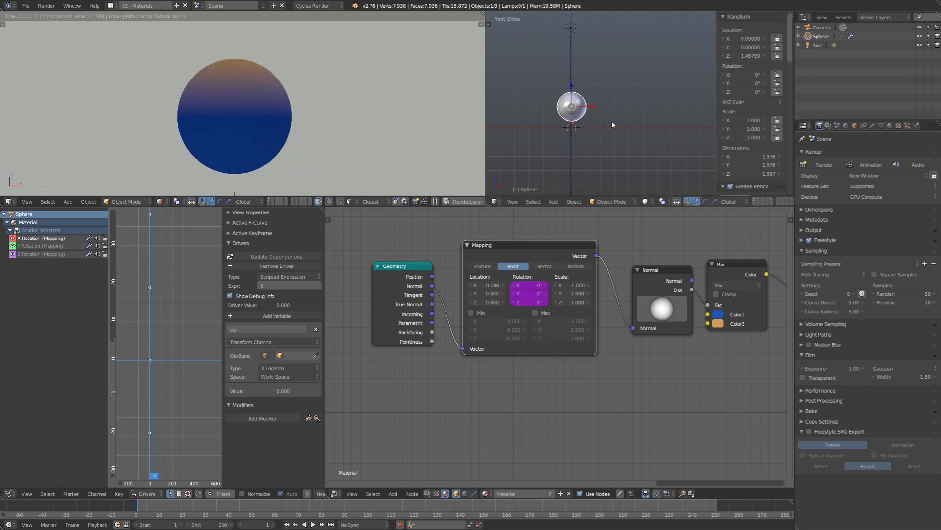
{"action": "key", "text": "g"}
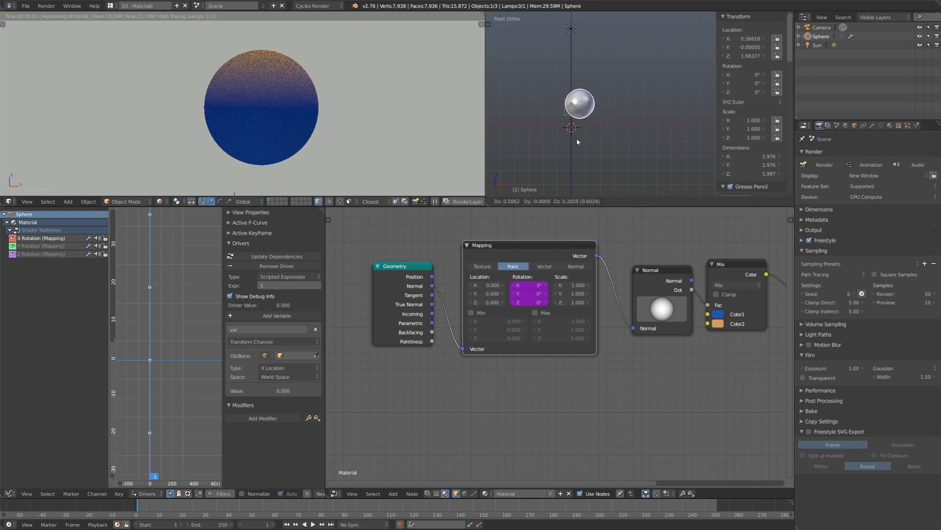
{"action": "right_click", "coordinate": [618, 151]}
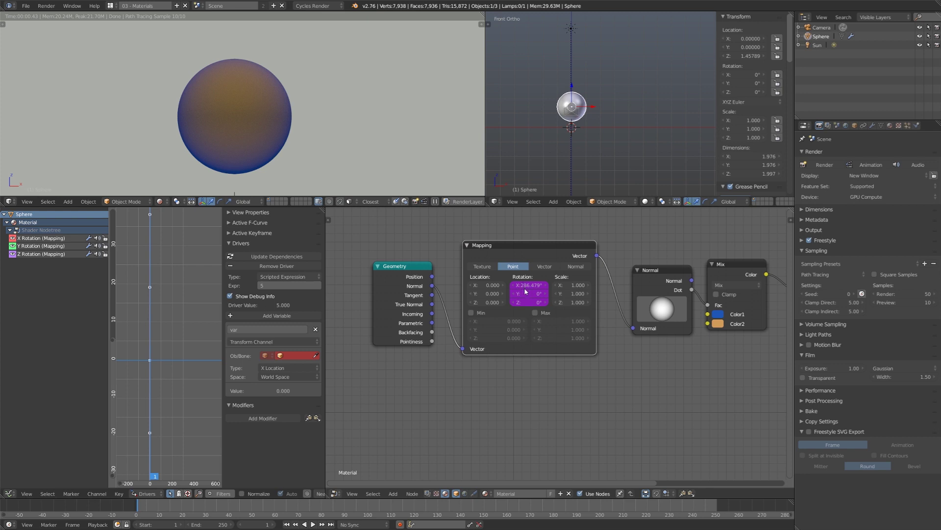
Check the driven rotation in radians on the Mapping node and reset the X rotation driver's expression to 0.
{"action": "mouse_move", "coordinate": [525, 291]}
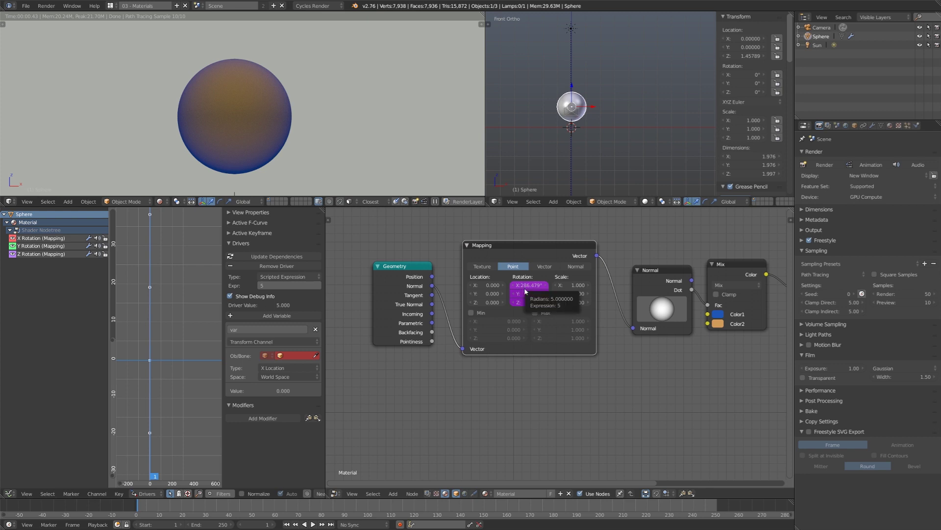
{"action": "scroll", "coordinate": [525, 292], "scroll_direction": "up", "scroll_amount": 2}
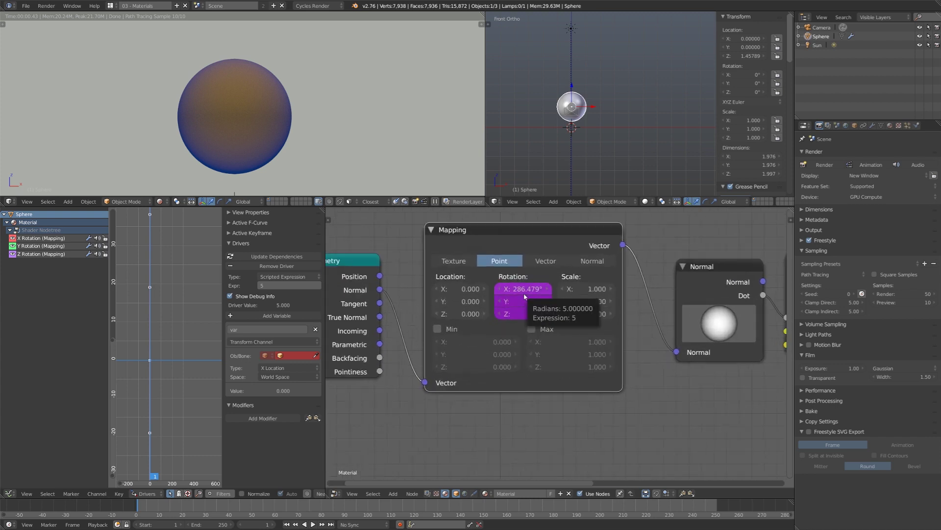
{"action": "mouse_move", "coordinate": [536, 297]}
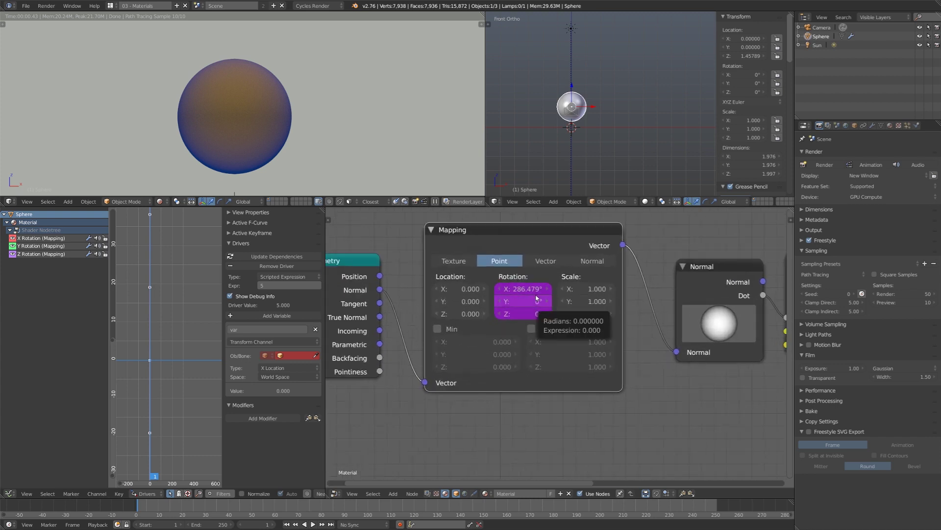
{"action": "left_click", "coordinate": [285, 286]}
{"action": "key", "text": "BackSpace"}
{"action": "key", "text": "Return"}
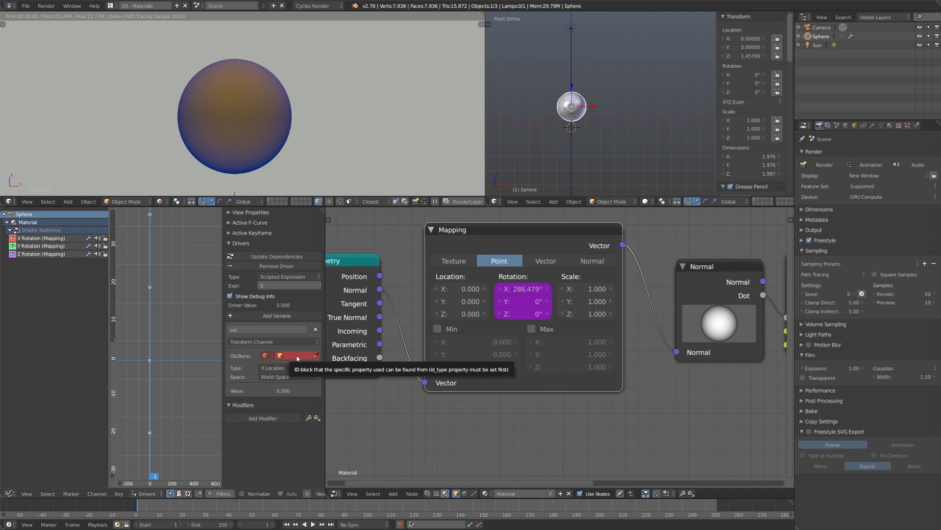
Point the X rotation driver's variable at the Sun's X Rotation in World Space and set its expression to var.
{"action": "left_click", "coordinate": [297, 359]}
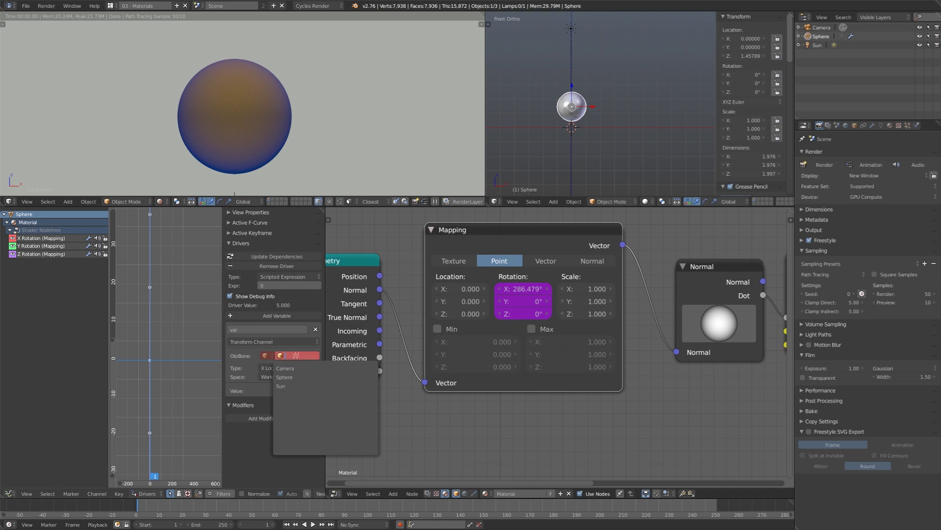
{"action": "left_click", "coordinate": [298, 385]}
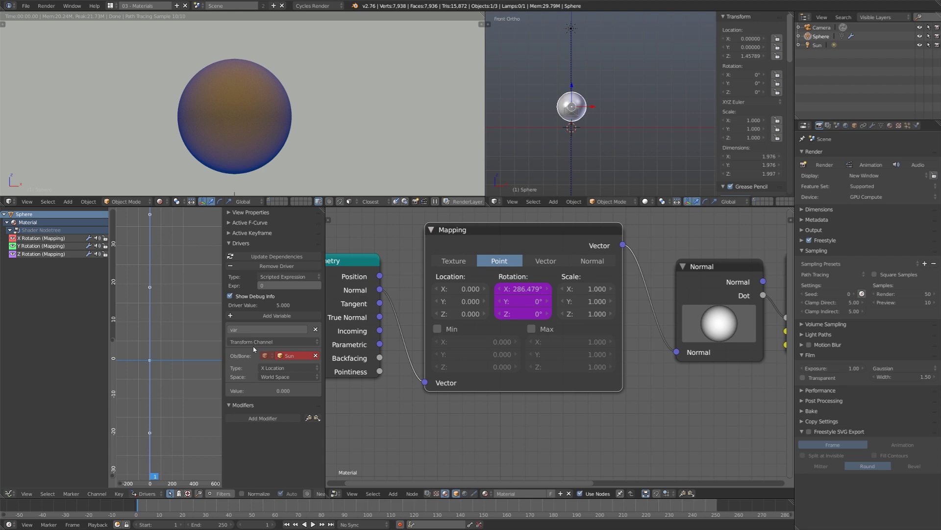
{"action": "left_click", "coordinate": [296, 368]}
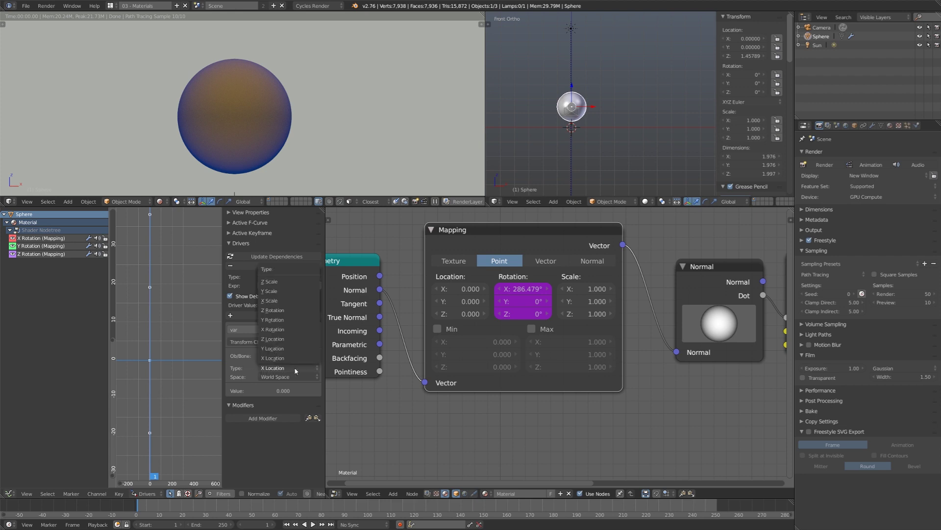
{"action": "left_click", "coordinate": [292, 330]}
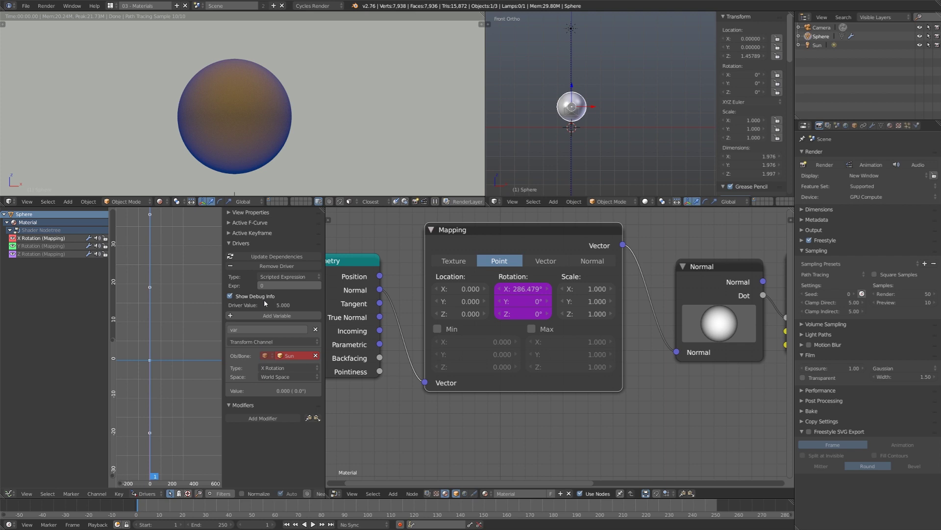
{"action": "left_click", "coordinate": [276, 285]}
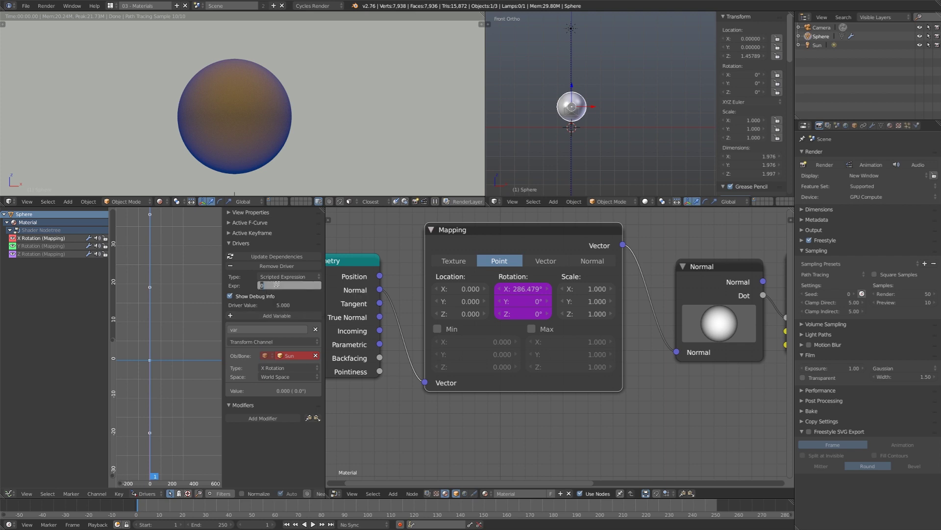
{"action": "type", "text": "var"}
{"action": "key", "text": "Return"}
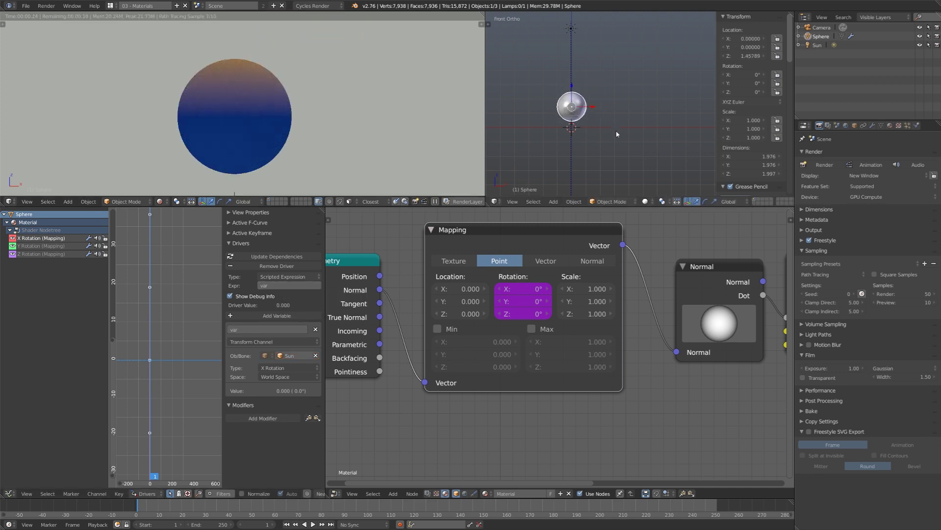
Refresh the scene by selecting the Sun, reselect the sphere, and set the X rotation driver's expression to var+pi.
{"action": "right_click", "coordinate": [585, 91]}
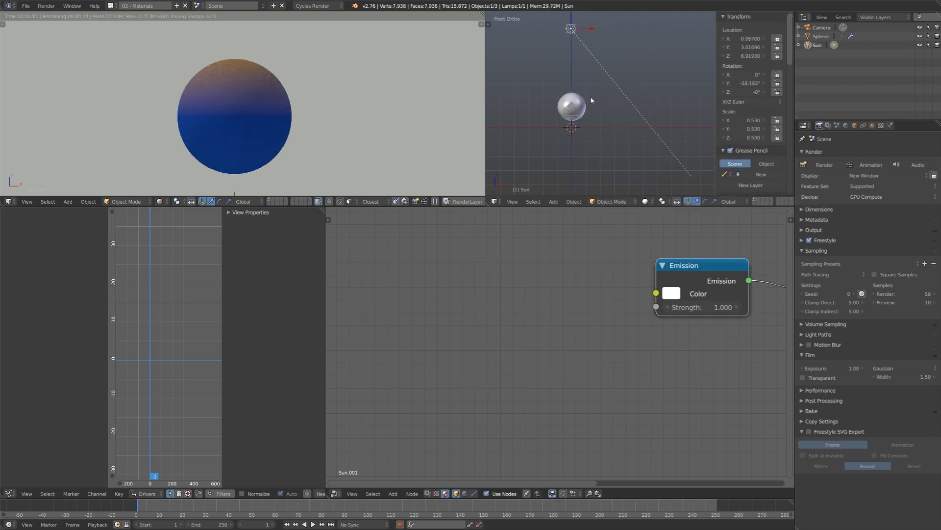
{"action": "right_click", "coordinate": [571, 105]}
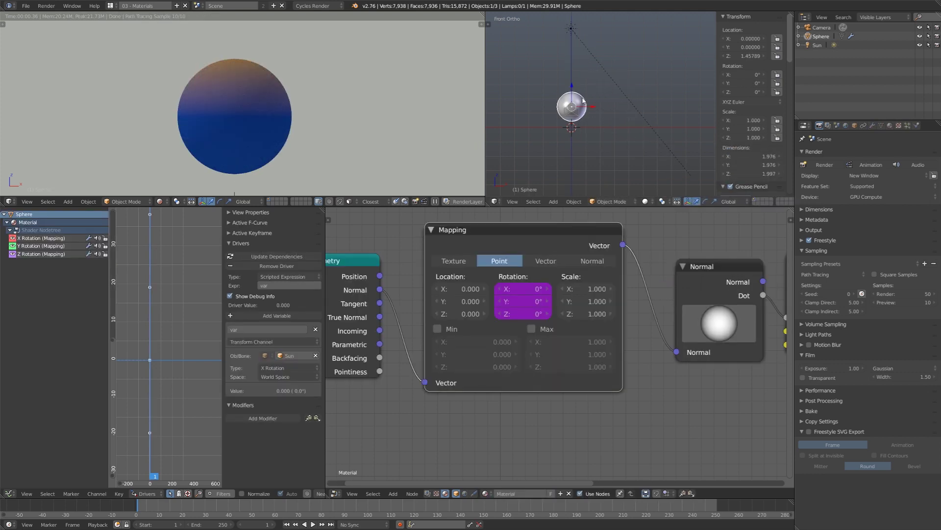
{"action": "left_click", "coordinate": [293, 284]}
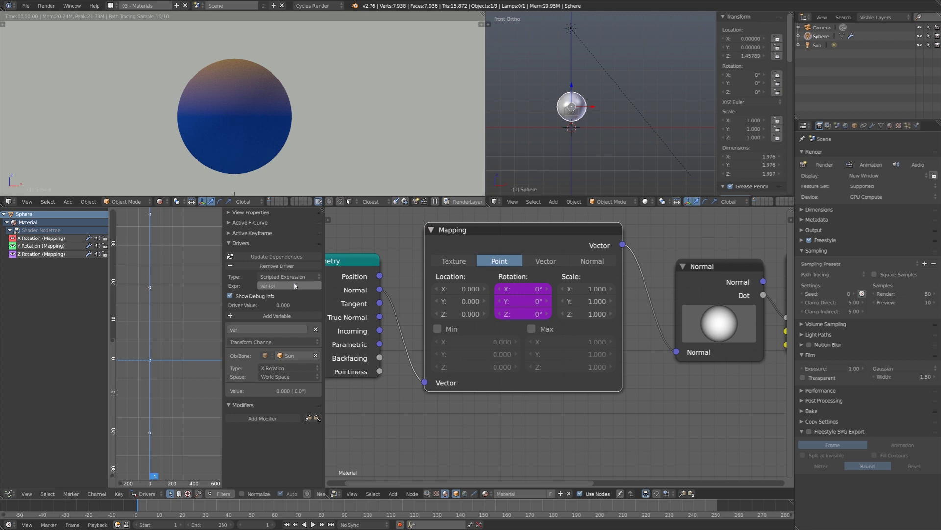
Try rotating the Sun in the right view to about 37.3° on X, -32.9° on Y and -22.5° on Z.
{"action": "right_click", "coordinate": [622, 92]}
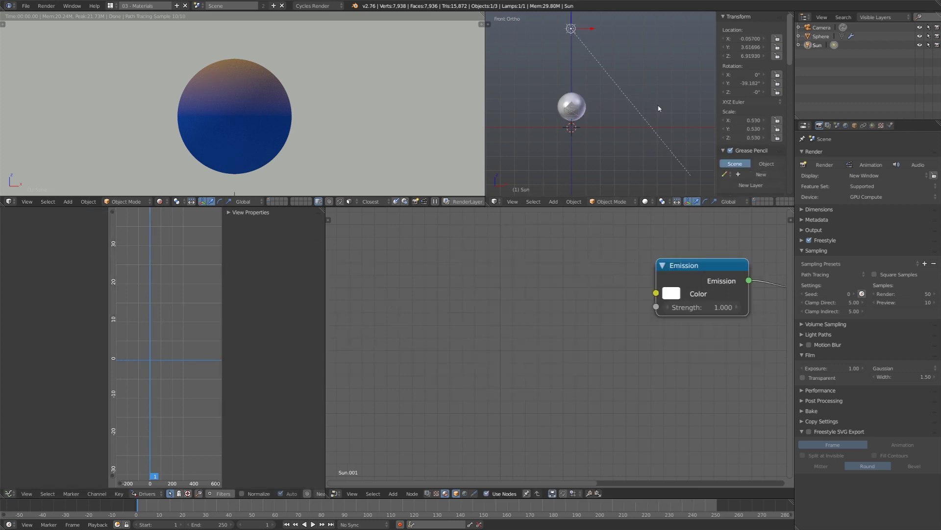
{"action": "key", "text": "KP_3"}
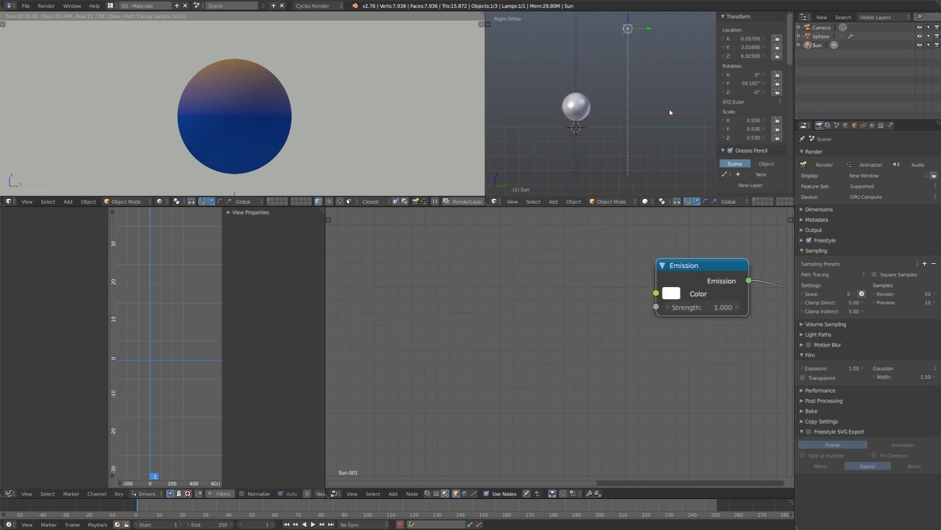
{"action": "key", "text": "r"}
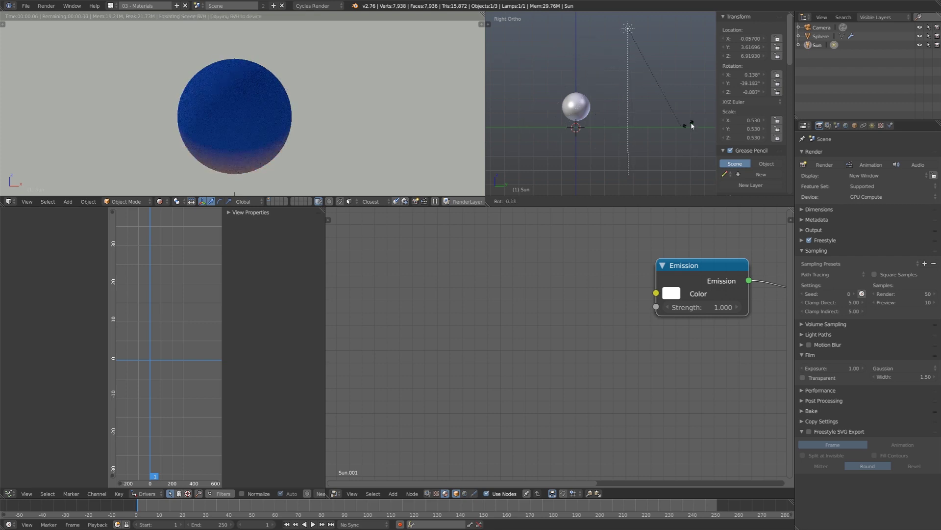
{"action": "left_click", "coordinate": [530, 62]}
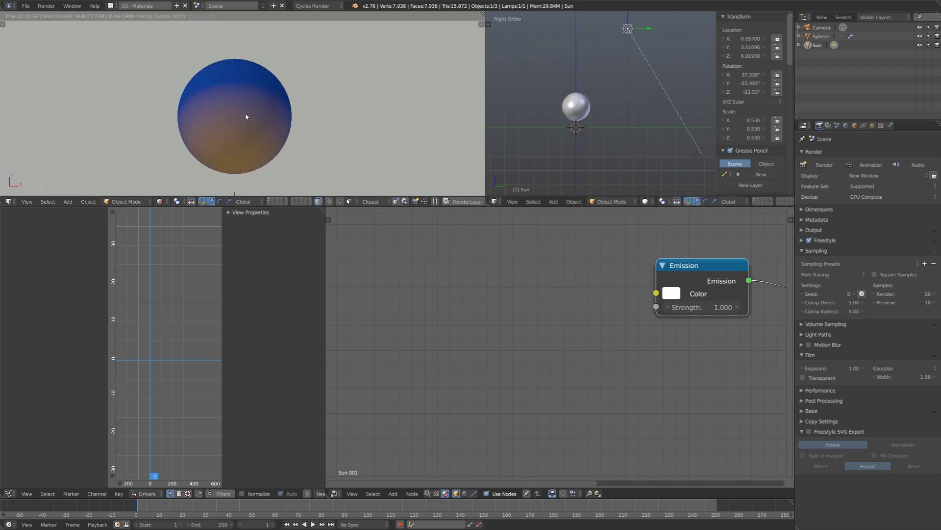
Clear the Sun's rotation and move it in the right view to about Y 1.48 and Z 7.51.
{"action": "key", "text": "alt+r"}
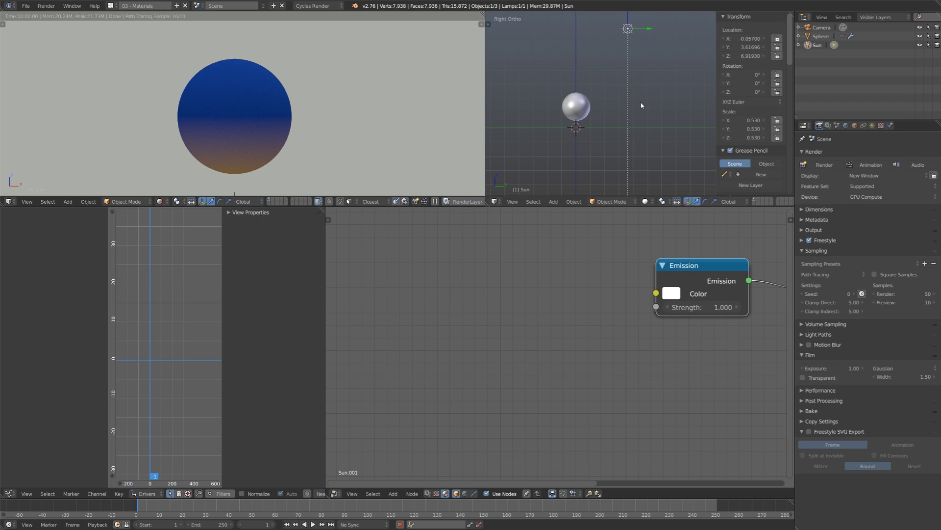
{"action": "key", "text": "KP_1"}
{"action": "key", "text": "KP_3"}
{"action": "key", "text": "g"}
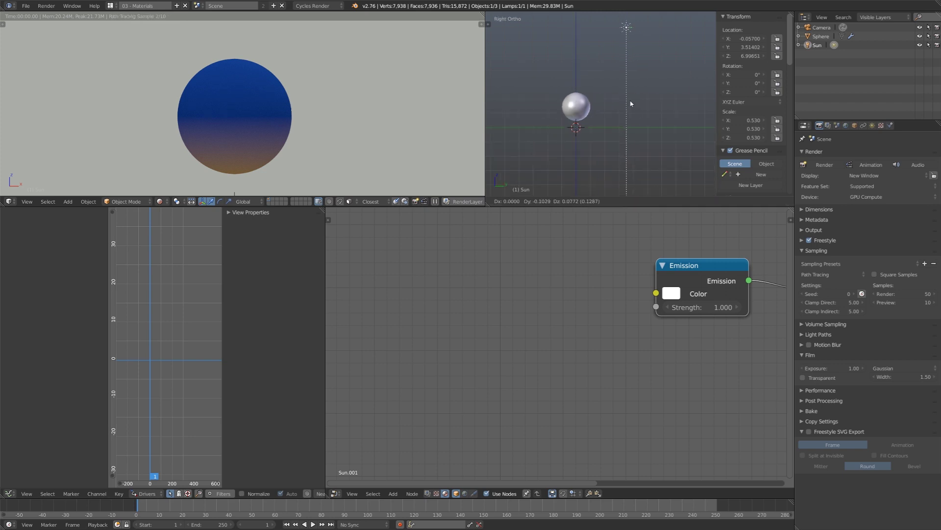
{"action": "left_click", "coordinate": [604, 92]}
Drive the sphere's Mapping Y rotation from the Sun's Y Rotation with the expression var+pi.
{"action": "right_click", "coordinate": [576, 115]}
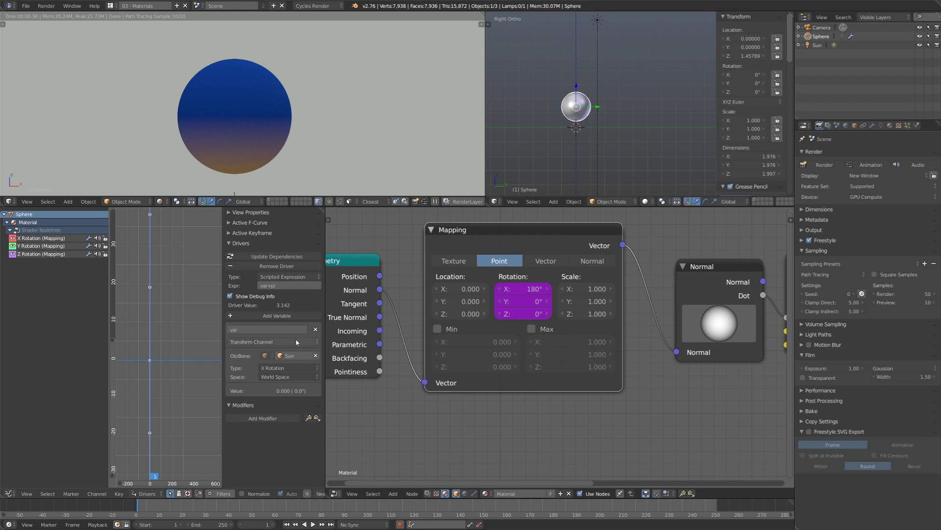
{"action": "left_click", "coordinate": [52, 246]}
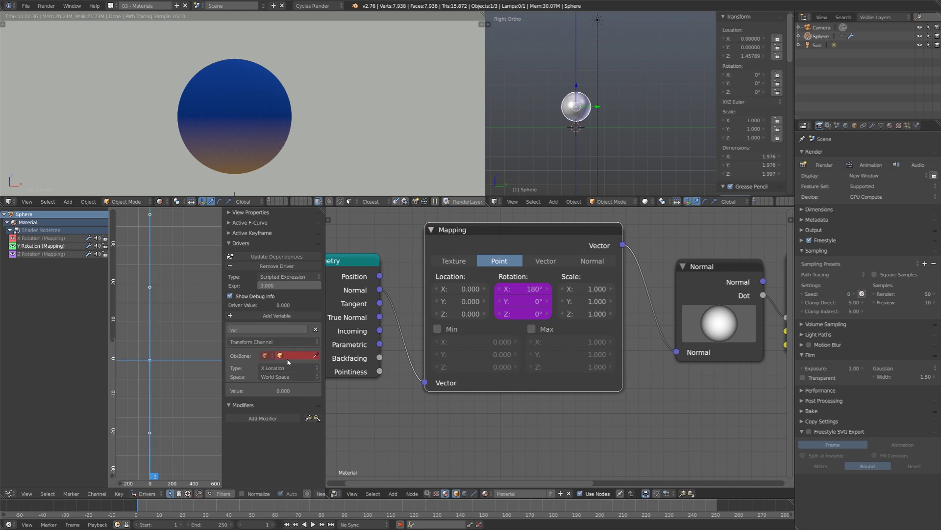
{"action": "left_click", "coordinate": [293, 355]}
{"action": "left_click", "coordinate": [288, 385]}
{"action": "left_click", "coordinate": [298, 367]}
{"action": "left_click", "coordinate": [284, 318]}
{"action": "left_click", "coordinate": [284, 285]}
{"action": "type", "text": "var+pi"}
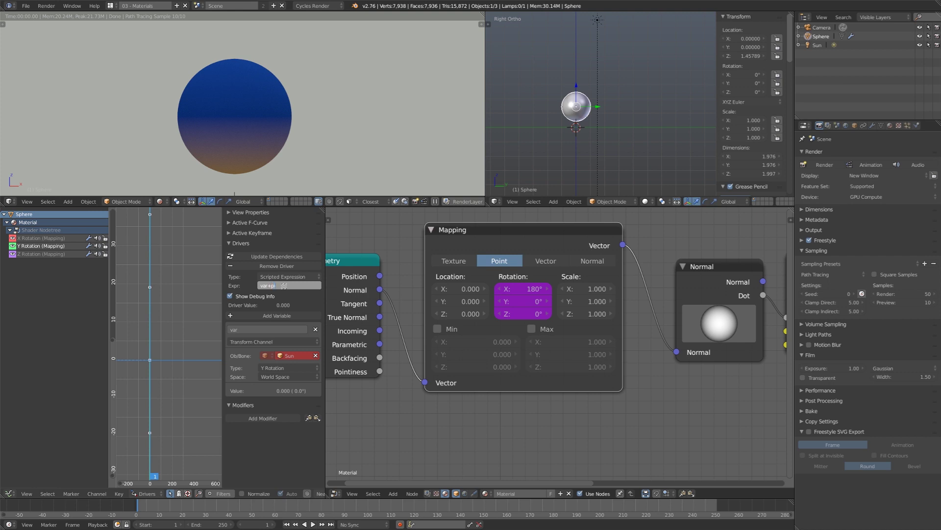
{"action": "key", "text": "Return"}
Drive the Mapping node's Z rotation from the Sun's Z Rotation with the expression var+pi.
{"action": "left_click", "coordinate": [26, 254]}
{"action": "left_click", "coordinate": [295, 355]}
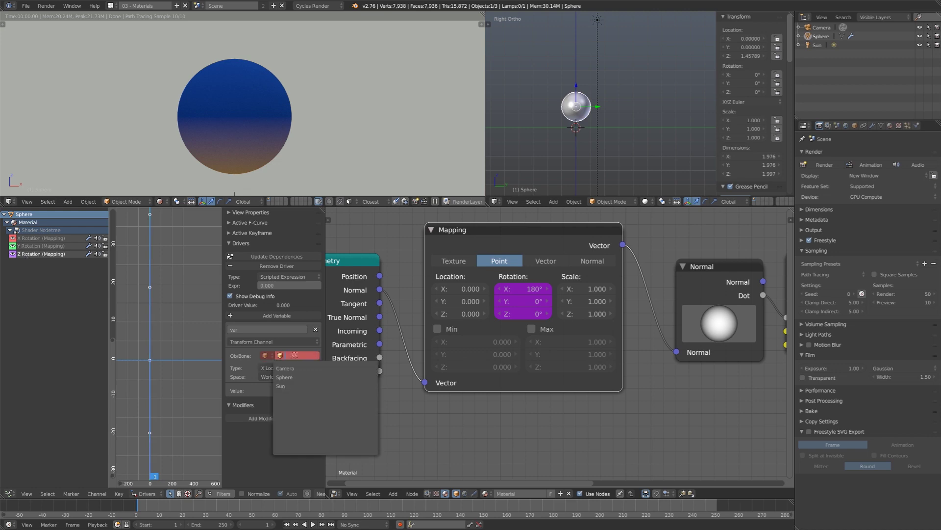
{"action": "left_click", "coordinate": [285, 386]}
{"action": "left_click", "coordinate": [289, 368]}
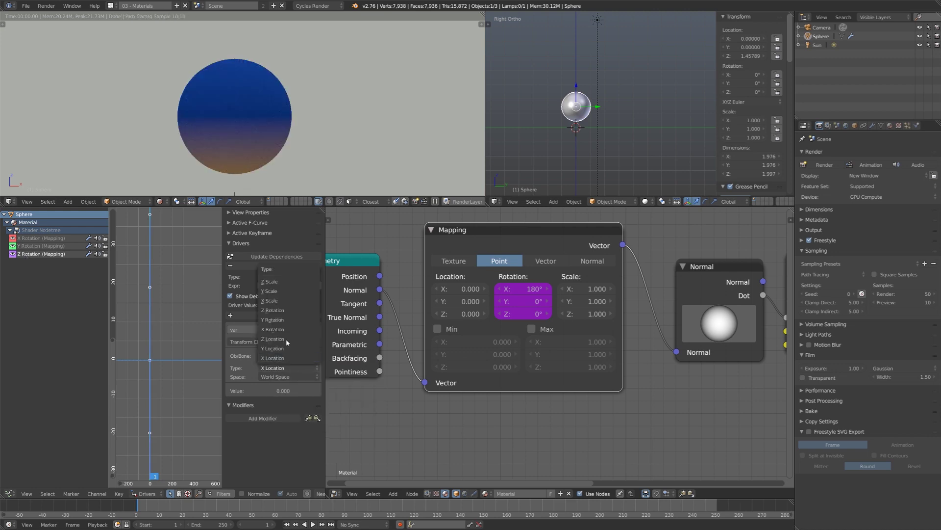
{"action": "left_click", "coordinate": [294, 310]}
{"action": "left_click", "coordinate": [294, 285]}
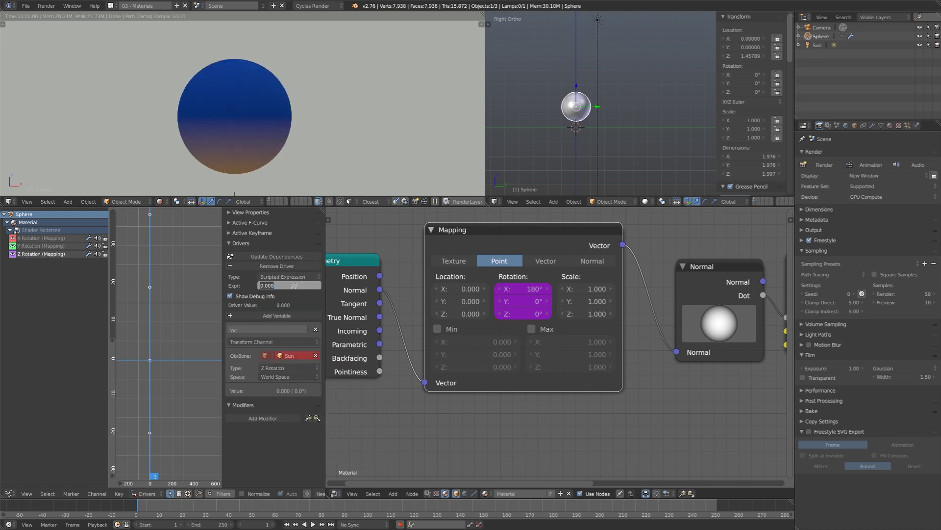
{"action": "type", "text": "var+pi"}
{"action": "key", "text": "Return"}
Rotate the Sun in the right and front views to about -50.5° on X and -53.7° on Y.
{"action": "right_click", "coordinate": [598, 20]}
{"action": "key", "text": "r"}
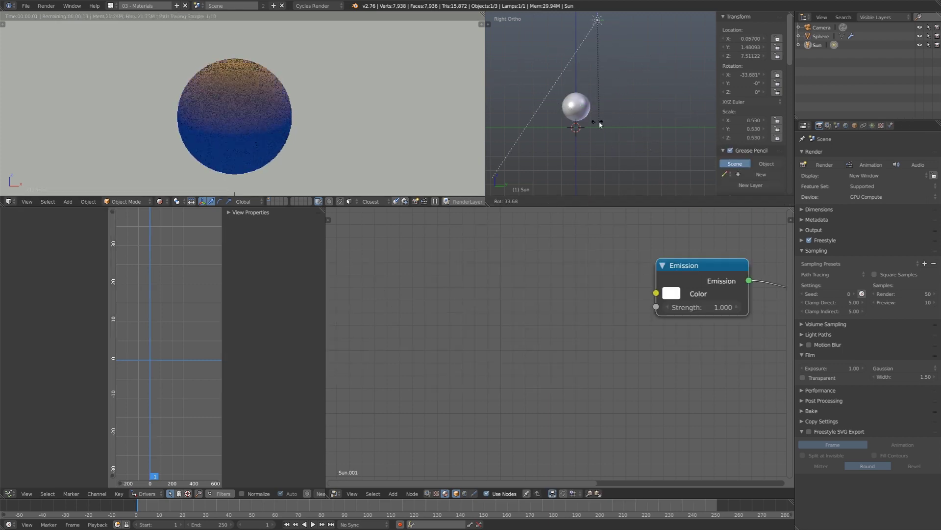
{"action": "left_click", "coordinate": [575, 115]}
{"action": "key", "text": "KP_1"}
{"action": "key", "text": "r"}
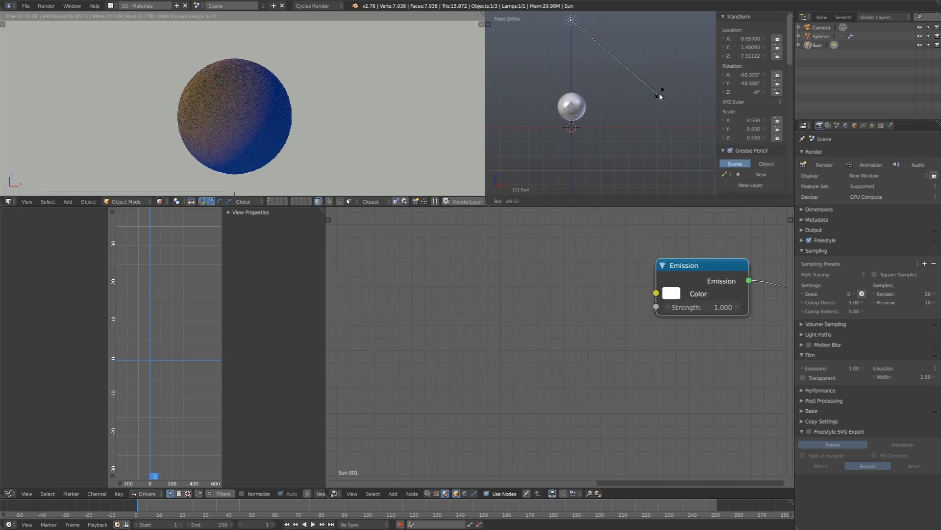
{"action": "left_click", "coordinate": [660, 88]}
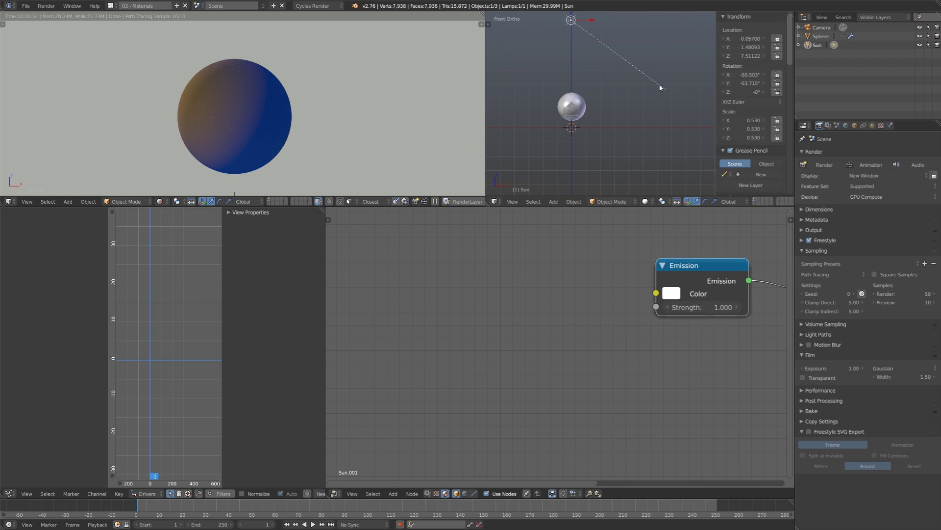
Rotate the Sun in the right view to about -30.4° on X and -16.1° on Z.
{"action": "key", "text": "KP_3"}
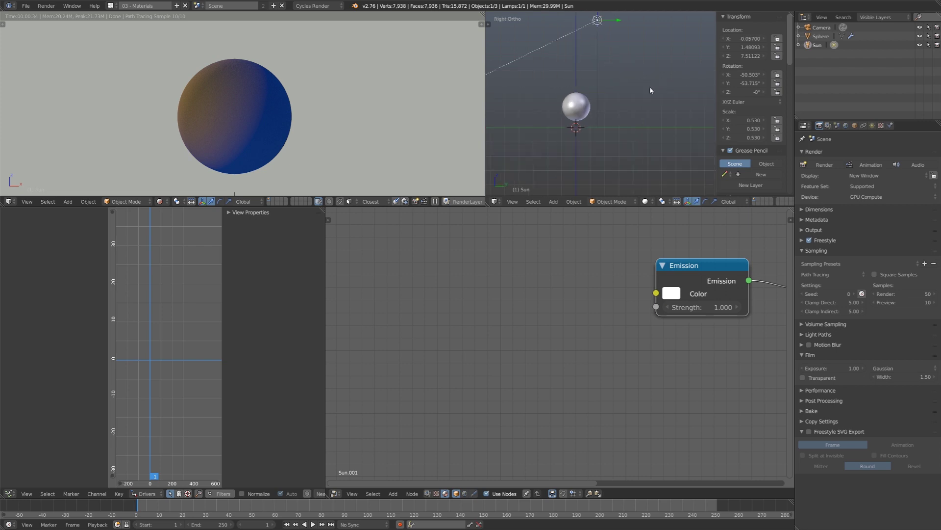
{"action": "key", "text": "r"}
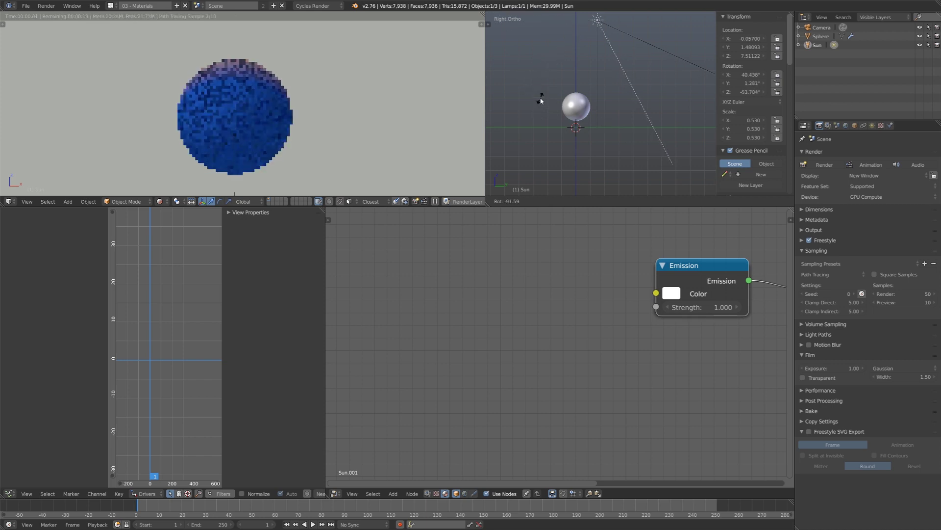
{"action": "left_click", "coordinate": [617, 105]}
Change the expression of the sphere's Mapping X Rotation driver to -(var+pi).
{"action": "right_click", "coordinate": [584, 109]}
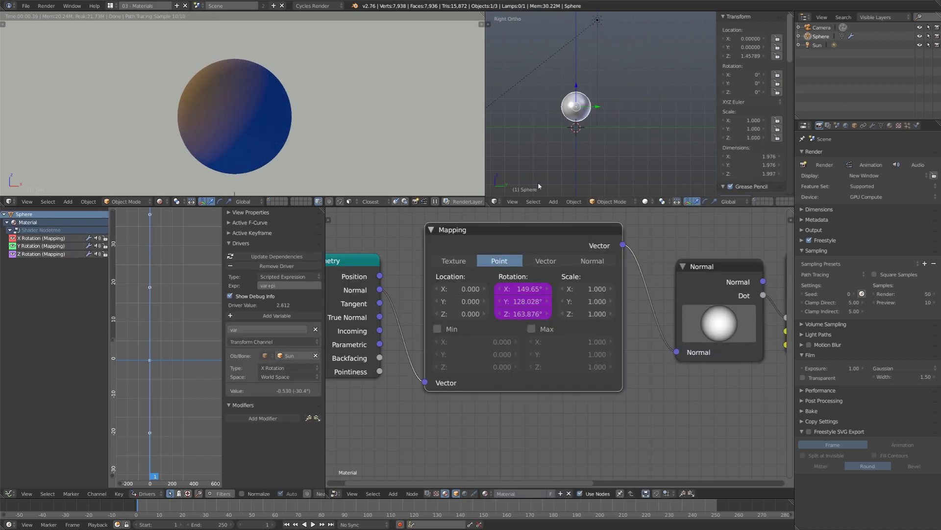
{"action": "left_click", "coordinate": [45, 238]}
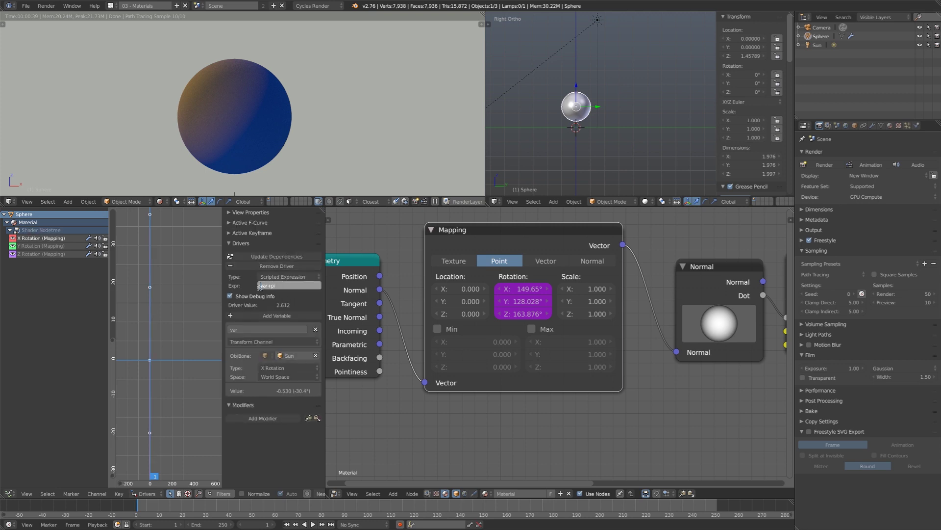
{"action": "left_click", "coordinate": [291, 287]}
{"action": "left_click", "coordinate": [259, 286]}
{"action": "type", "text": "-("}
{"action": "key", "text": "Return"}
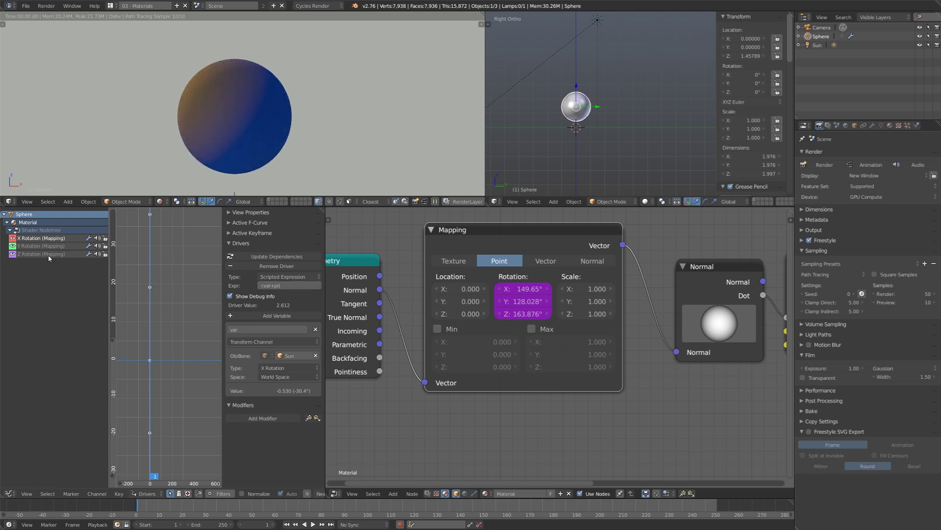
Change the expression of the Mapping node's Z Rotation driver to -var+pi.
{"action": "left_click", "coordinate": [48, 255]}
{"action": "left_click", "coordinate": [260, 286]}
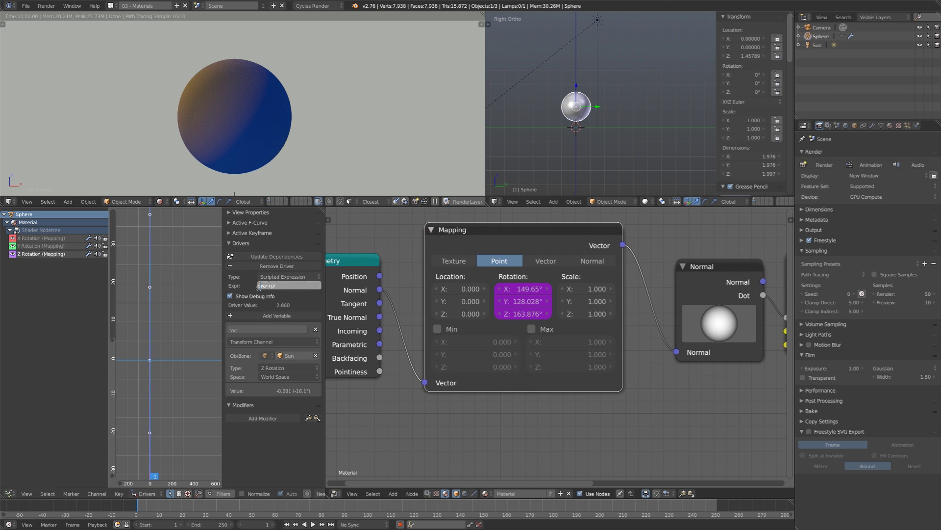
{"action": "key", "text": "Home"}
{"action": "type", "text": "("}
{"action": "left_click", "coordinate": [259, 286]}
{"action": "type", "text": "-"}
{"action": "left_click", "coordinate": [264, 284]}
{"action": "key", "text": "BackSpace"}
{"action": "left_click", "coordinate": [294, 285]}
{"action": "key", "text": "BackSpace"}
{"action": "key", "text": "Return"}
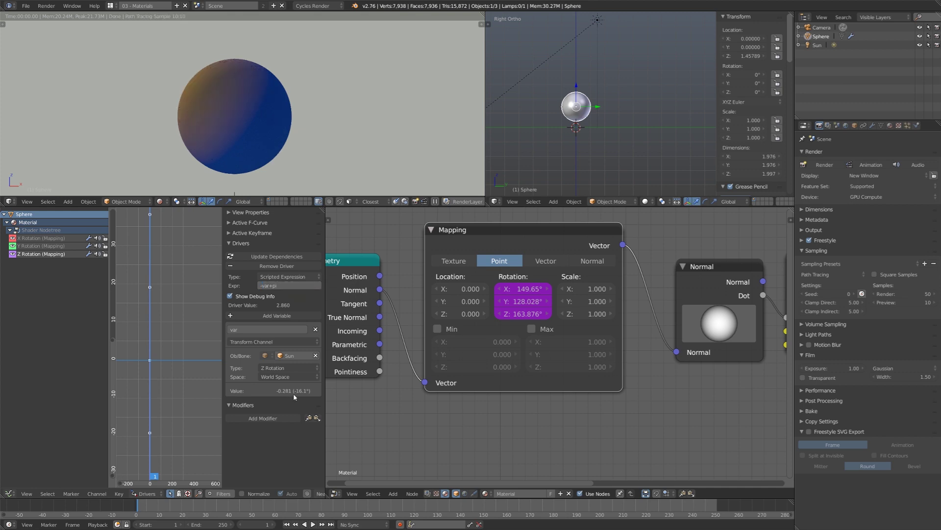
Add an opening parenthesis after the minus sign in the Z Rotation driver's expression.
{"action": "left_click", "coordinate": [265, 285]}
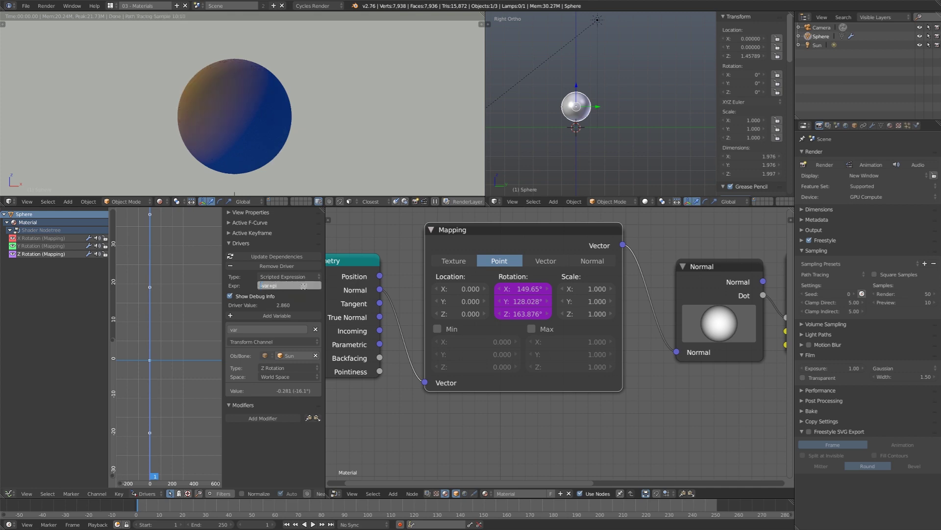
{"action": "key", "text": "Home"}
{"action": "key", "text": "Right"}
{"action": "type", "text": "("}
{"action": "key", "text": "Return"}
Clear the Sun's rotation and rotate it in the front view to about 64.5° around the Y axis.
{"action": "right_click", "coordinate": [597, 20]}
{"action": "key", "text": "r"}
{"action": "key", "text": "Escape"}
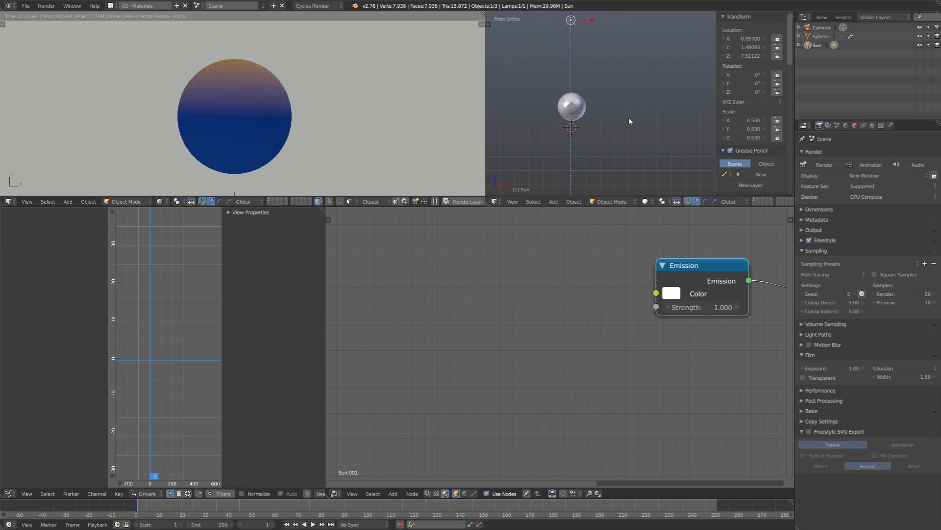
{"action": "key", "text": "r"}
{"action": "key", "text": "y"}
{"action": "left_click", "coordinate": [522, 107]}
Move the Sun in the top view to about X 5.71 and Y 4.93, and try rotating it around Z.
{"action": "key", "text": "KP_7"}
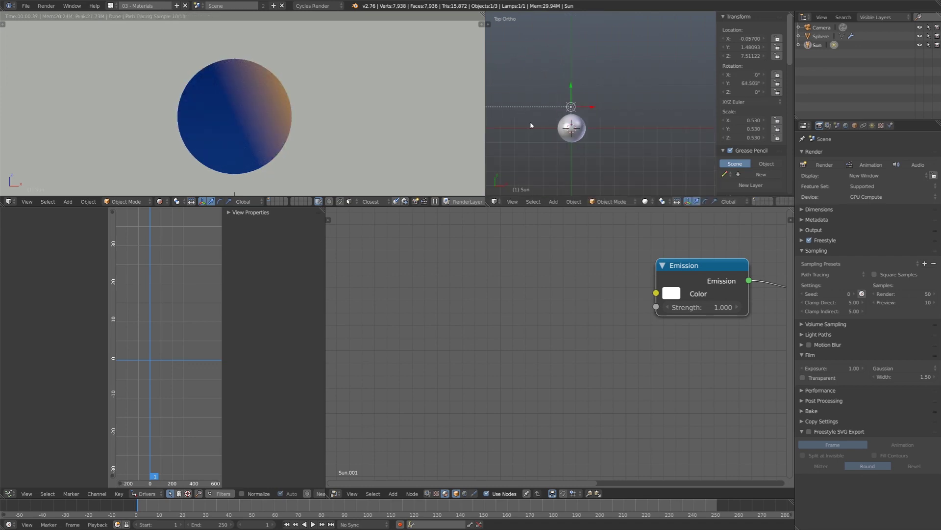
{"action": "middle_click_drag", "start_coordinate": [531, 125], "coordinate": [542, 98], "text": "shift"}
{"action": "key", "text": "g"}
{"action": "left_click", "coordinate": [623, 49]}
{"action": "key", "text": "r"}
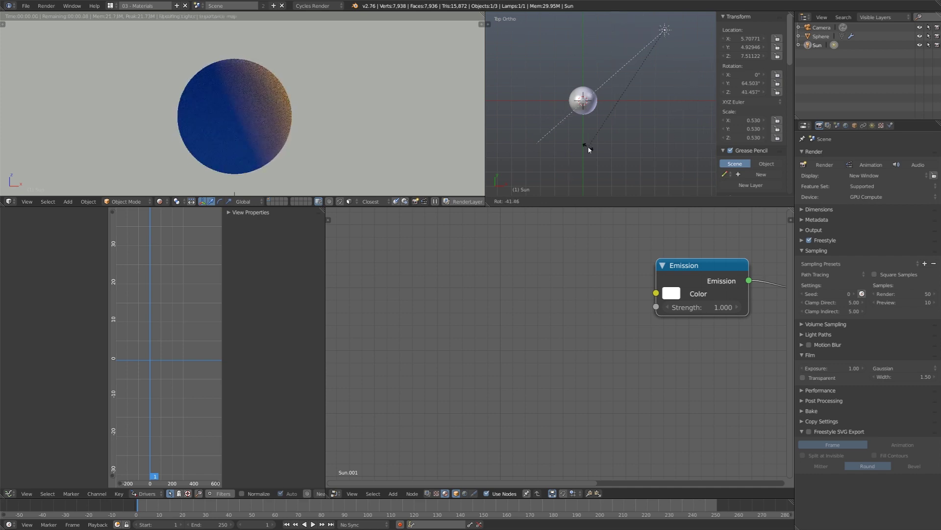
{"action": "key", "text": "Escape"}
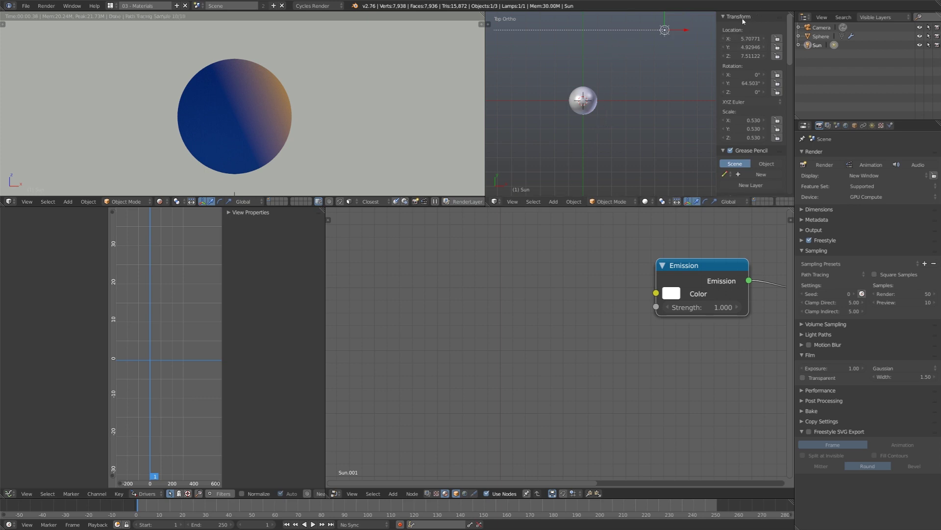
Set the Sun's rotation mode to ZYX Euler and rotate it in the front view to about X 39.8°, Y 42.5° and Z -44.1°.
{"action": "left_click", "coordinate": [770, 102]}
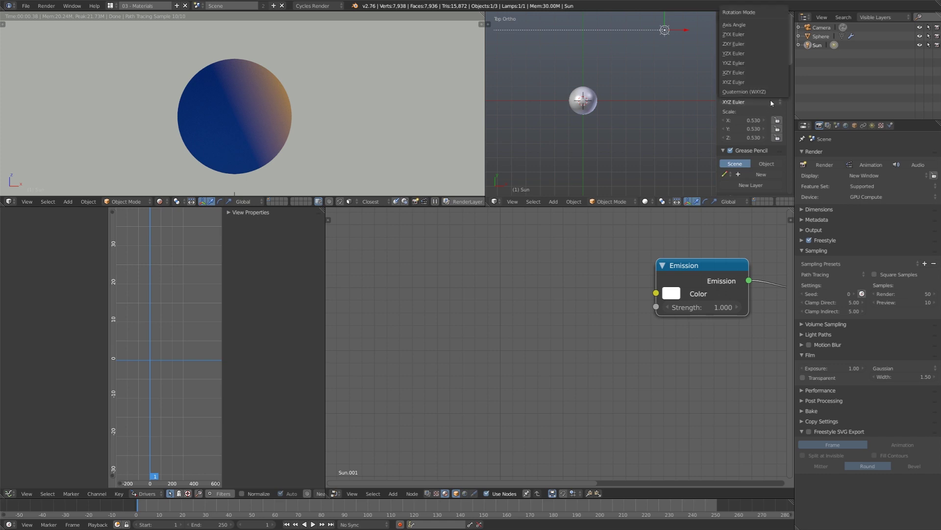
{"action": "left_click", "coordinate": [753, 35]}
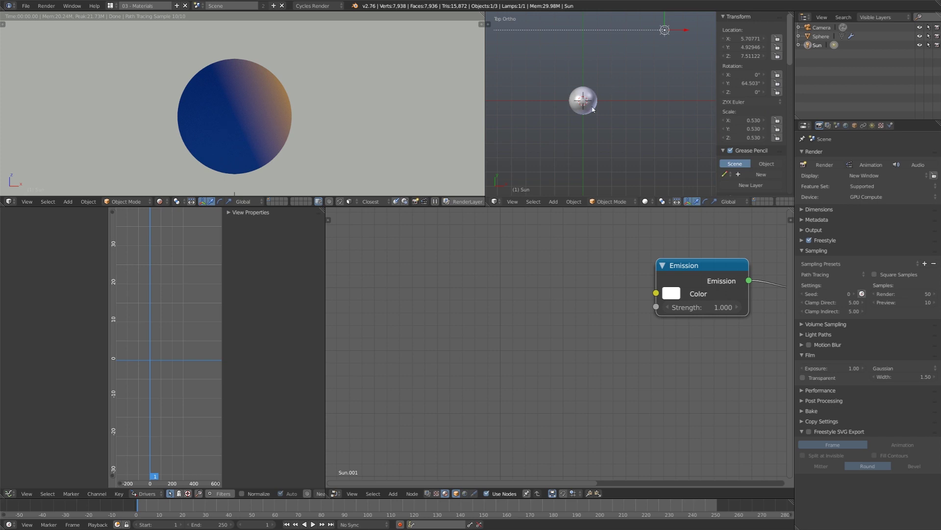
{"action": "key", "text": "KP_1"}
{"action": "key", "text": "r"}
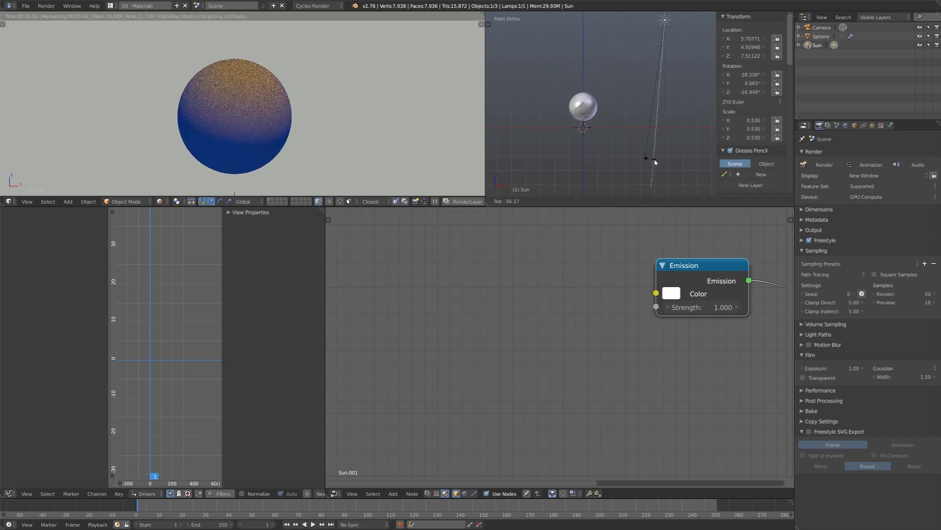
{"action": "left_click", "coordinate": [511, 131]}
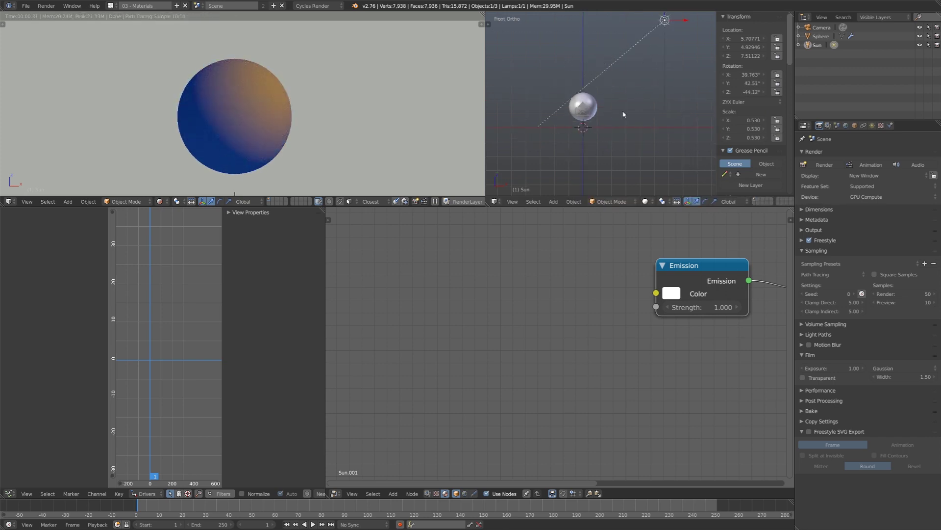